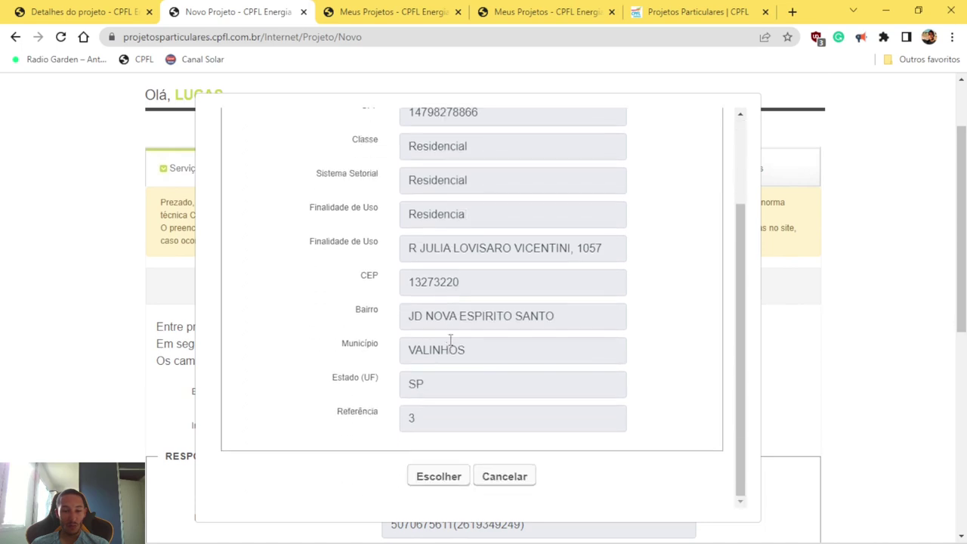
# Step: Choose the listed residential installation for the new project
pyautogui.click(437, 476)
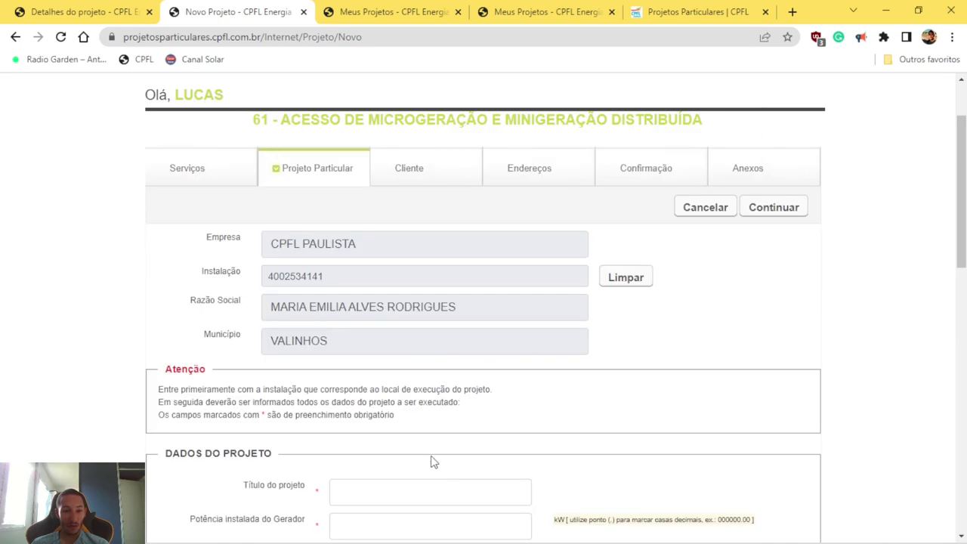
pyautogui.scroll(-1, 408, 370)
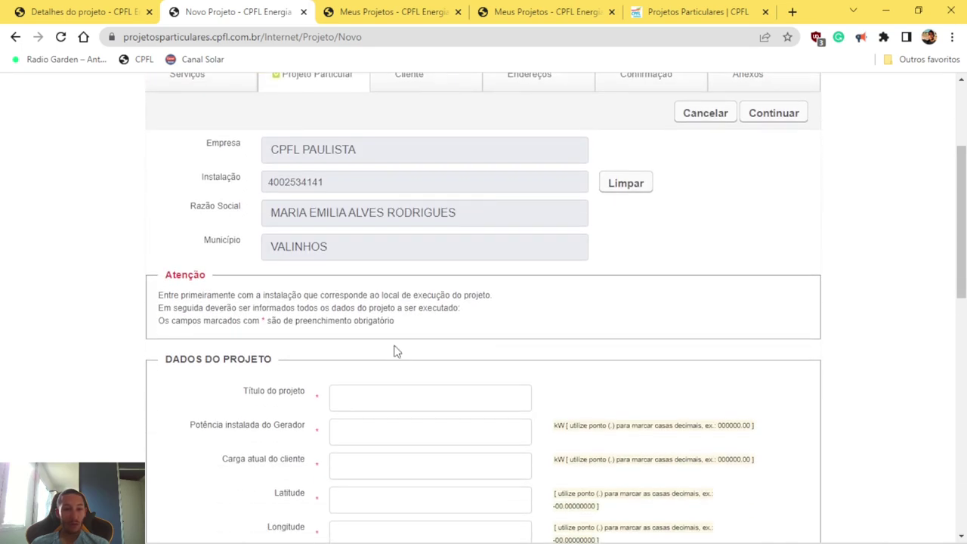
pyautogui.scroll(-1, 393, 353)
pyautogui.scroll(-1, 394, 353)
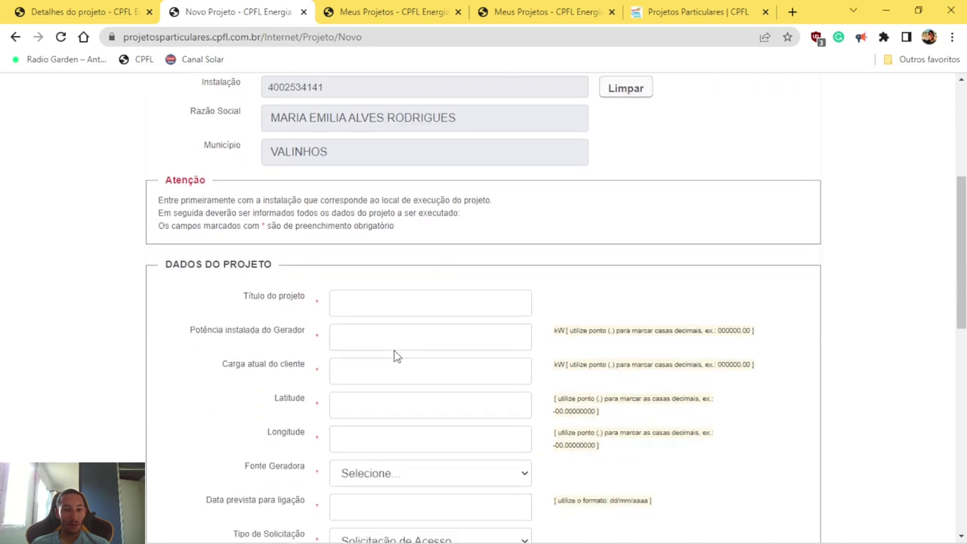
# Step: Title the project with the client's pasted name, shortened and ending in 5KWP
pyautogui.click(368, 297)
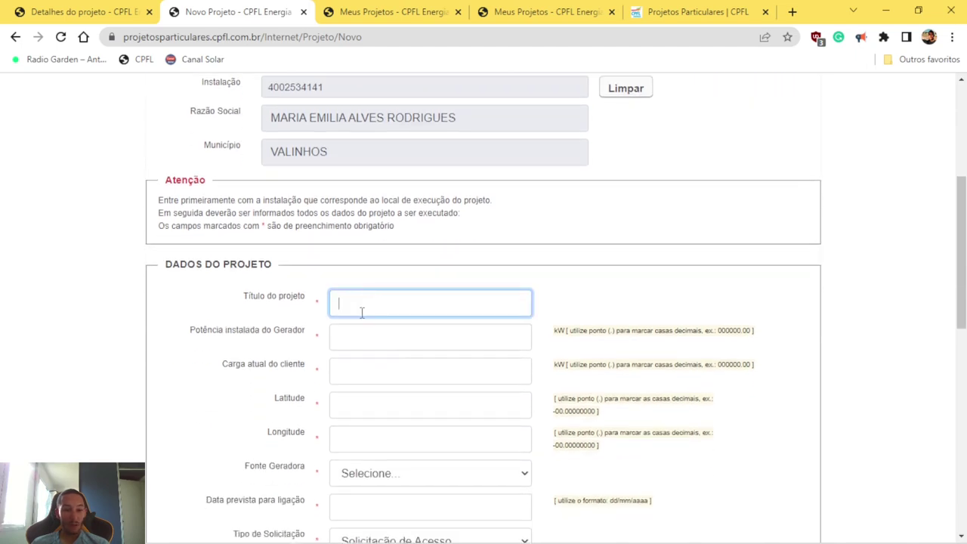
pyautogui.scroll(3, 366, 306)
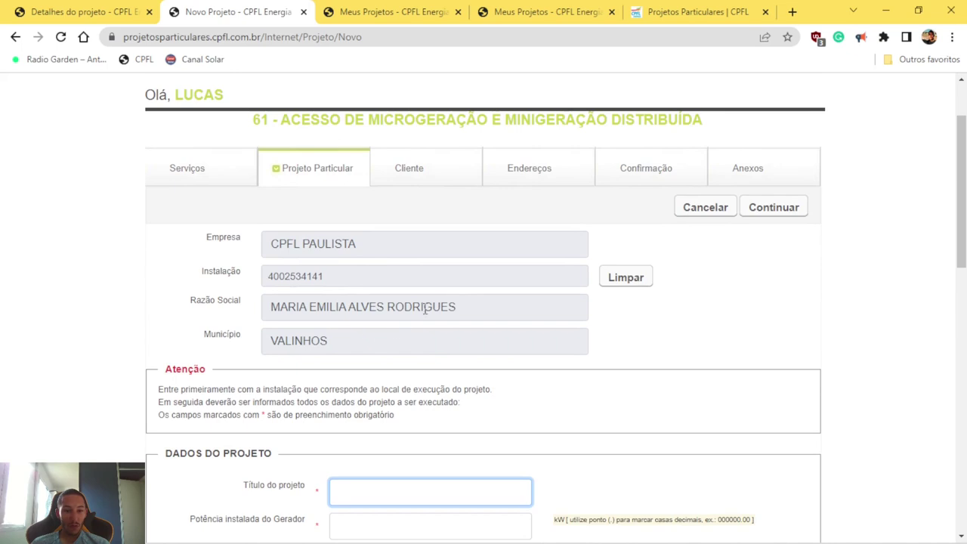
pyautogui.moveTo(458, 309); pyautogui.dragTo(244, 328)
pyautogui.hotkey('ctrl', 'c')
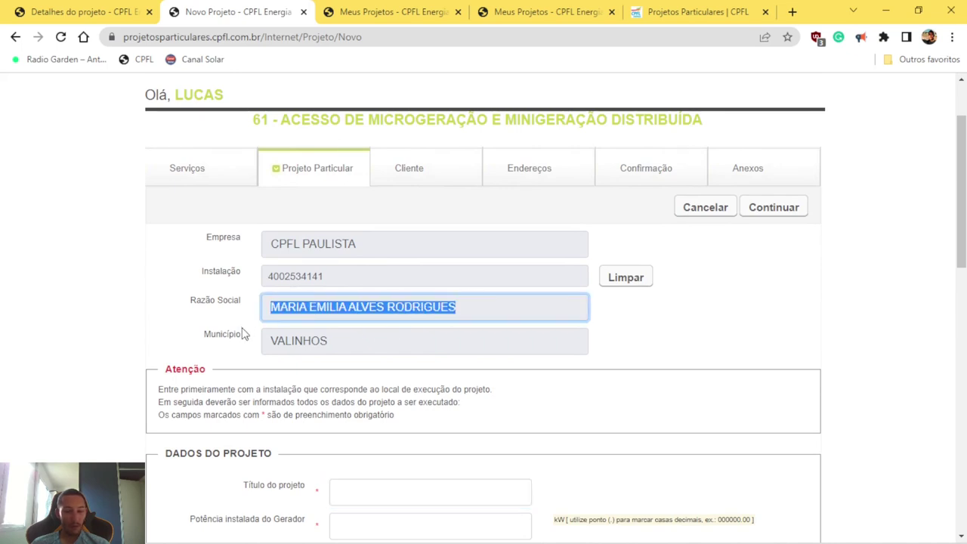
pyautogui.scroll(-1, 286, 382)
pyautogui.click(368, 389)
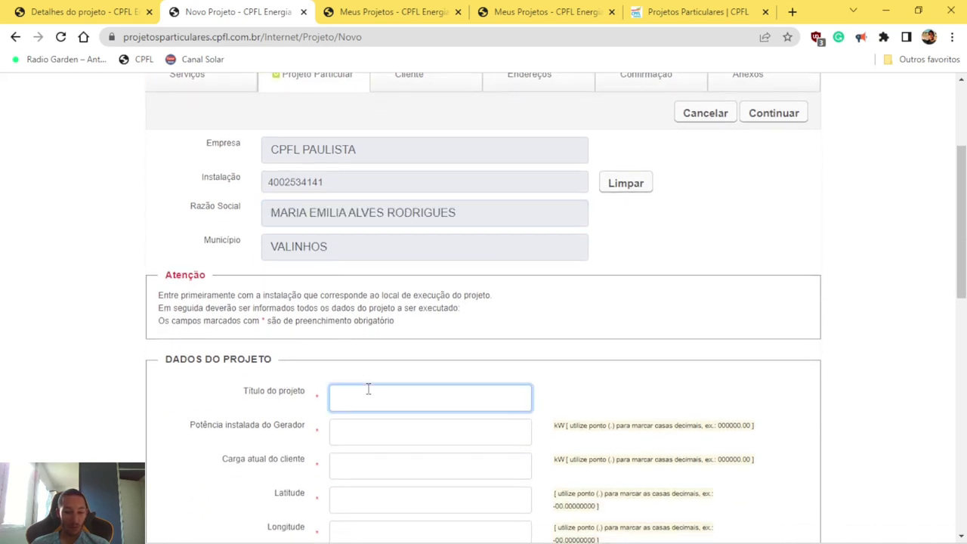
pyautogui.hotkey('ctrl', 'v')
pyautogui.scroll(-1, 357, 408)
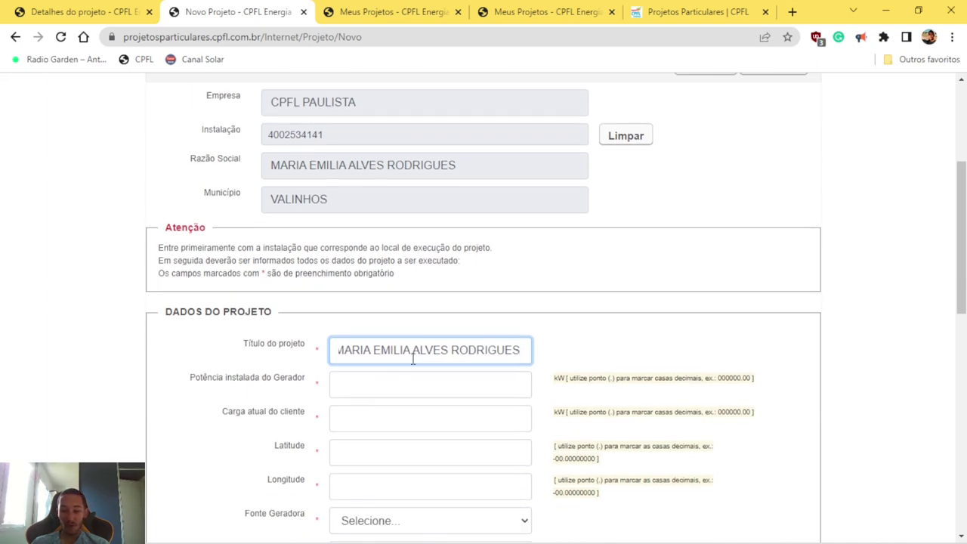
pyautogui.write('5')
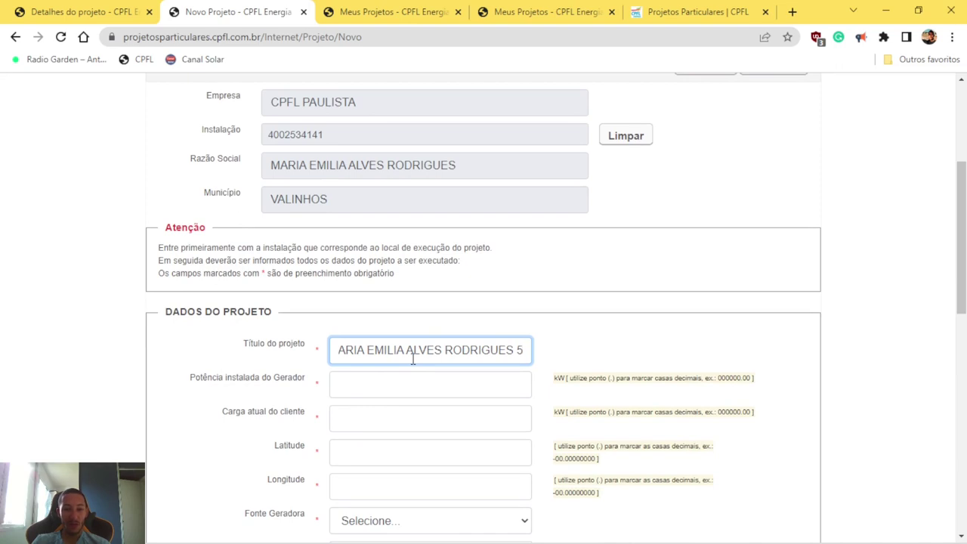
pyautogui.press('BackSpace')
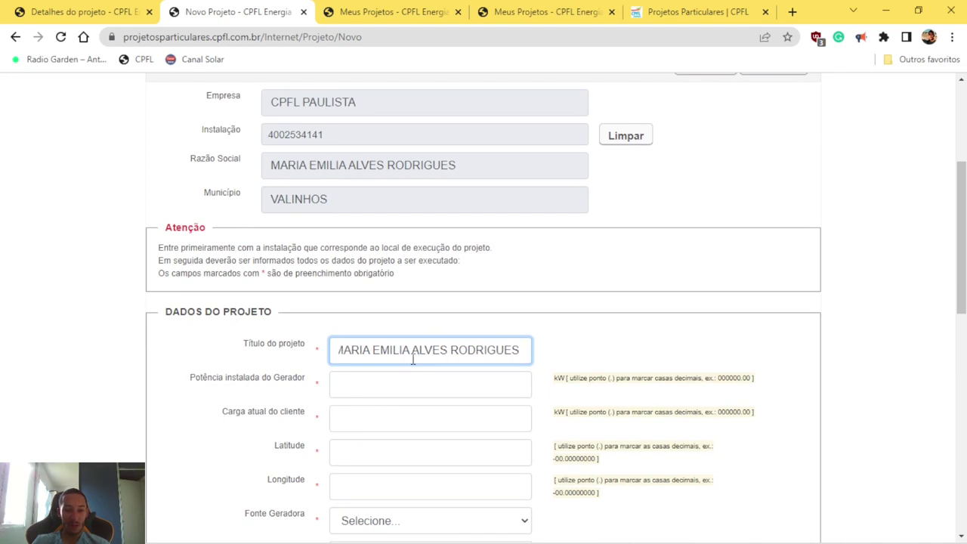
pyautogui.hotkey('ctrl', 'shift', 'Left')
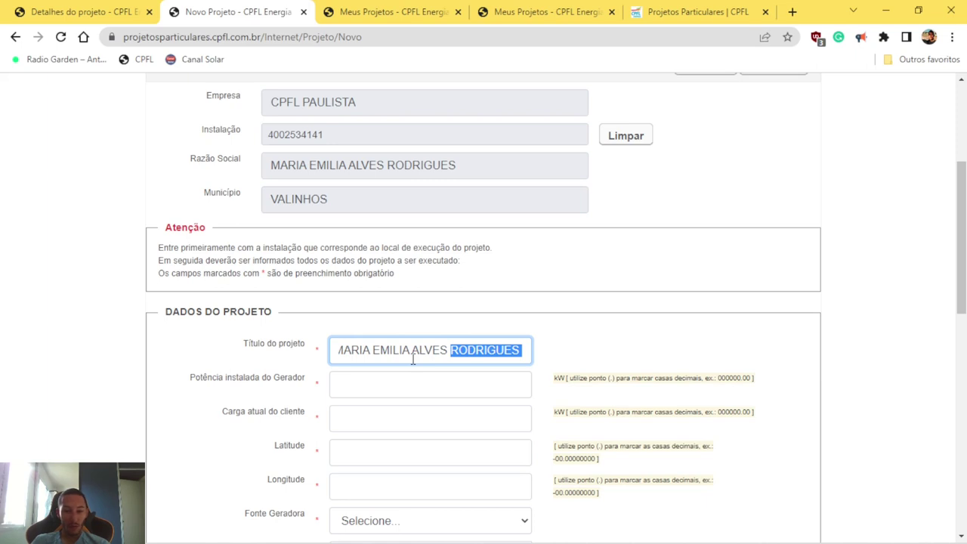
pyautogui.write('R')
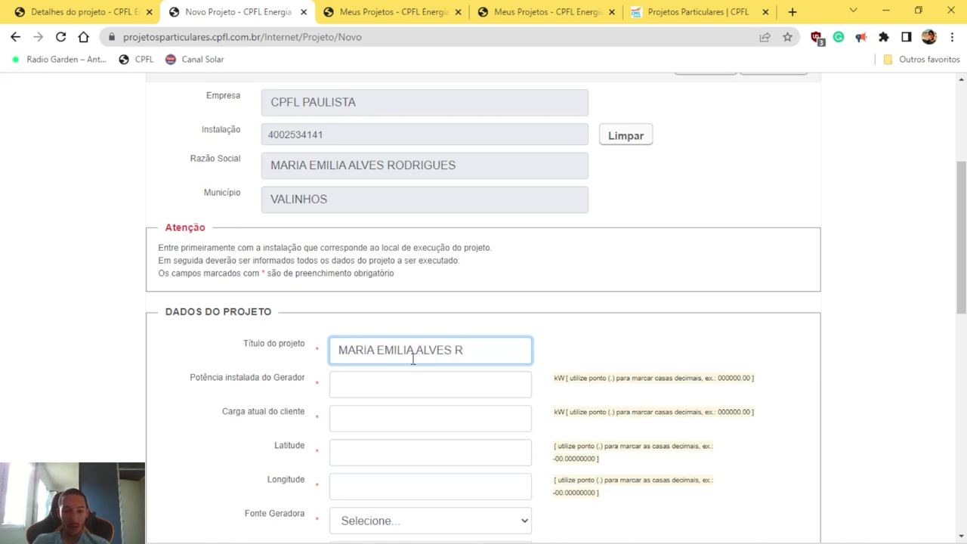
pyautogui.write('. 5kwp')
# Step: Enter 5 kW as the generator installed power, then bring up the bill PDF
pyautogui.click(399, 381)
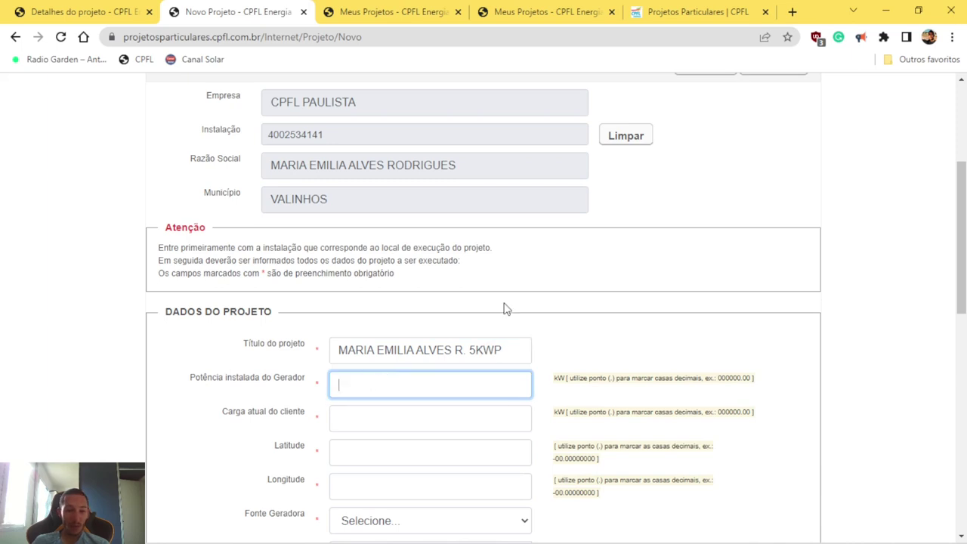
pyautogui.click(396, 422)
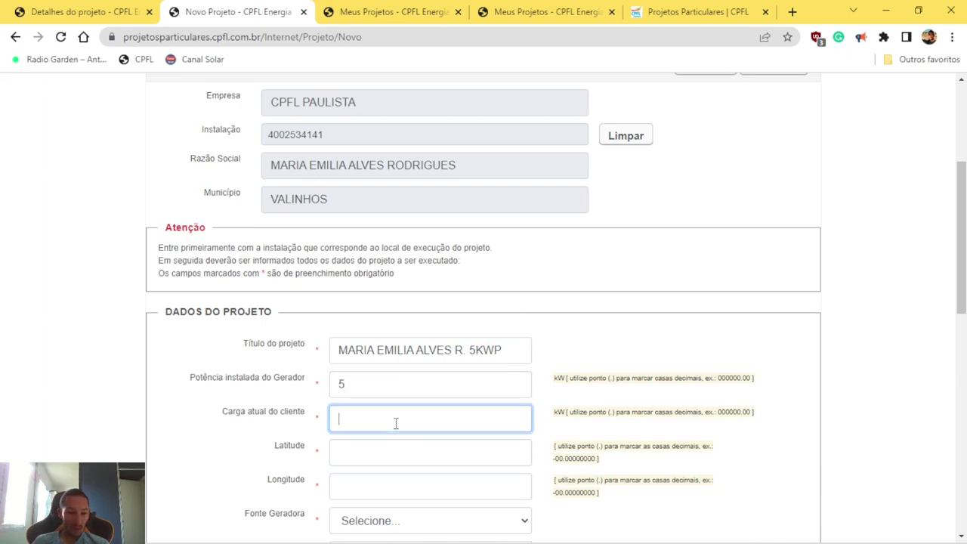
pyautogui.click(559, 375)
pyautogui.click(365, 418)
pyautogui.moveTo(358, 386); pyautogui.dragTo(332, 386)
pyautogui.click(344, 417)
pyautogui.scroll(-1, 370, 423)
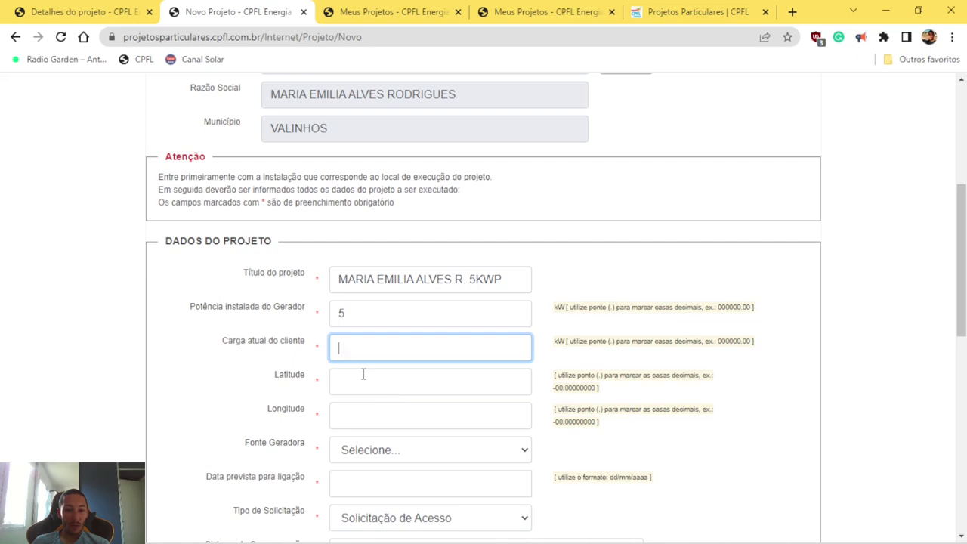
pyautogui.hotkey('alt', 'Tab')
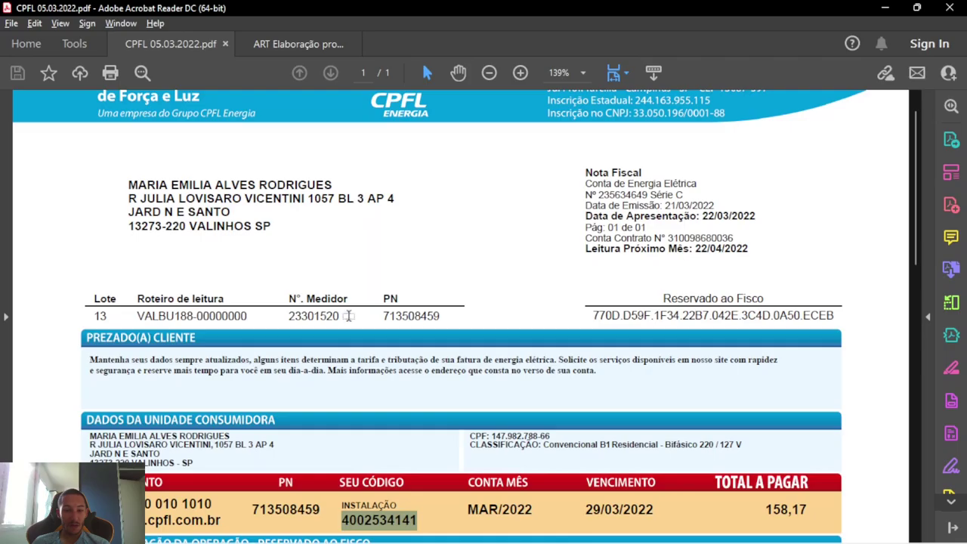
# Step: Highlight the SEU CÓDIGO installation code on the bill, then return to the form
pyautogui.click(198, 500)
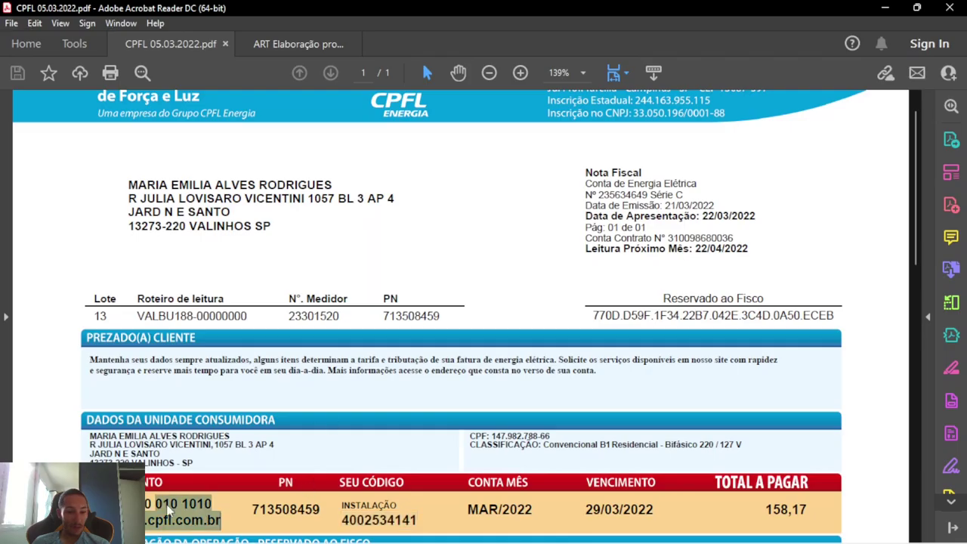
pyautogui.moveTo(213, 504); pyautogui.dragTo(148, 503)
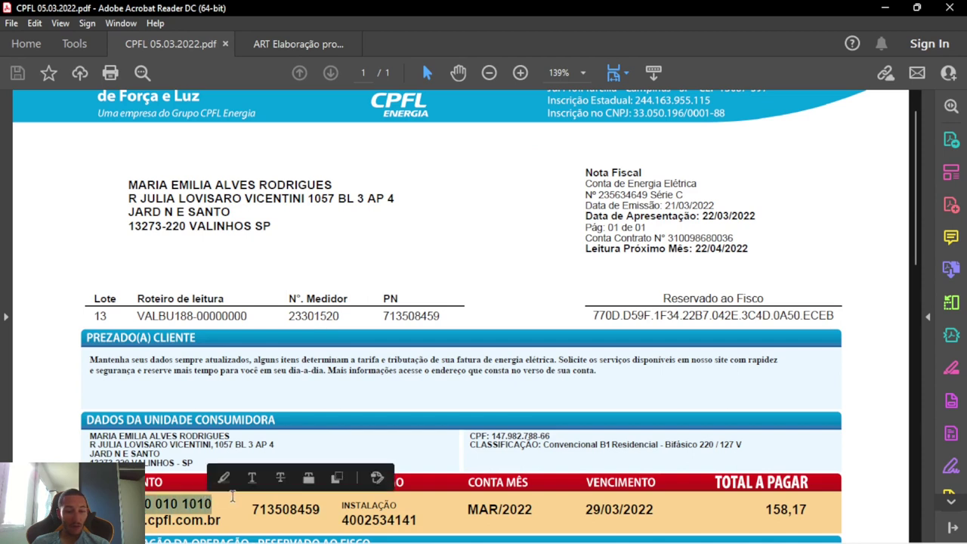
pyautogui.moveTo(402, 521); pyautogui.dragTo(341, 521)
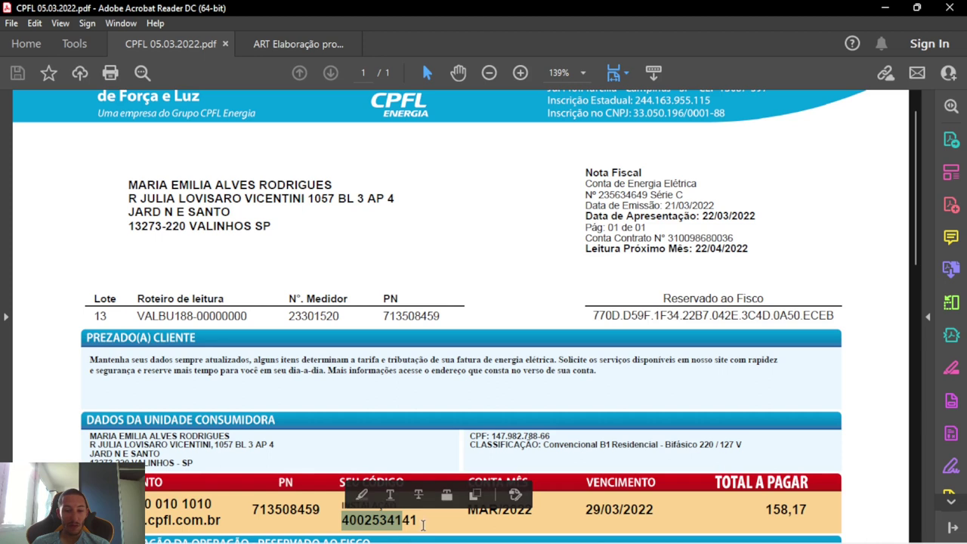
pyautogui.hotkey('alt', 'Tab')
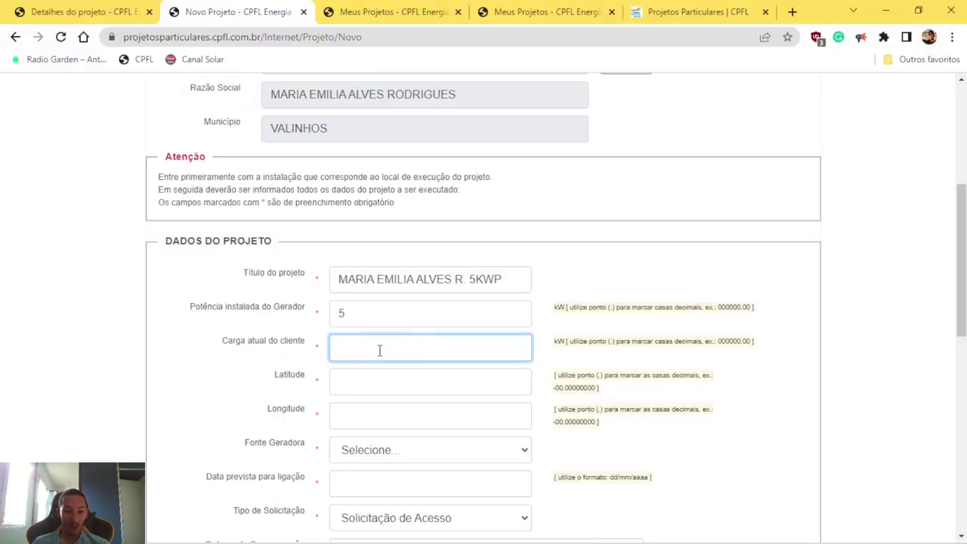
# Step: Enter 15 kW as the client's current load (Carga atual do cliente)
pyautogui.doubleClick(558, 341)
pyautogui.click(444, 352)
pyautogui.write('15')
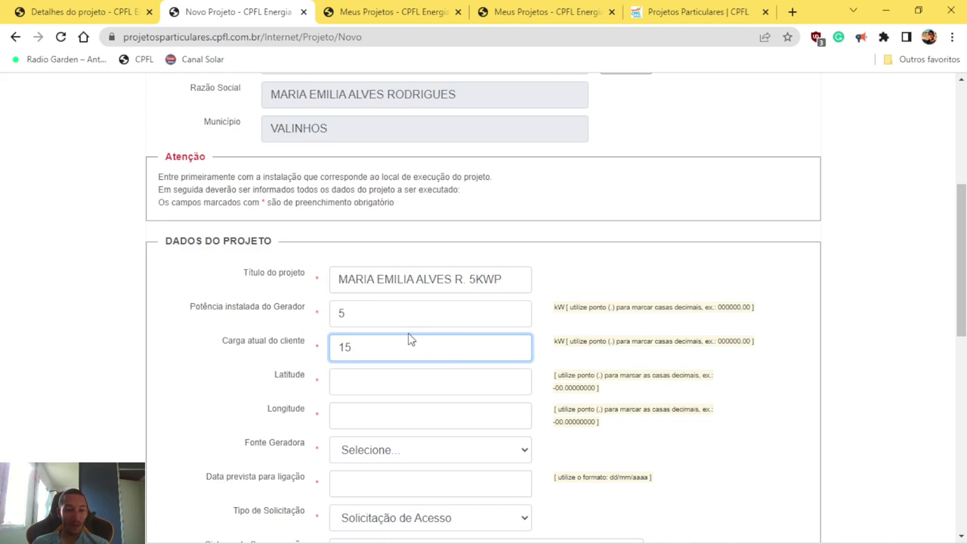
pyautogui.click(432, 384)
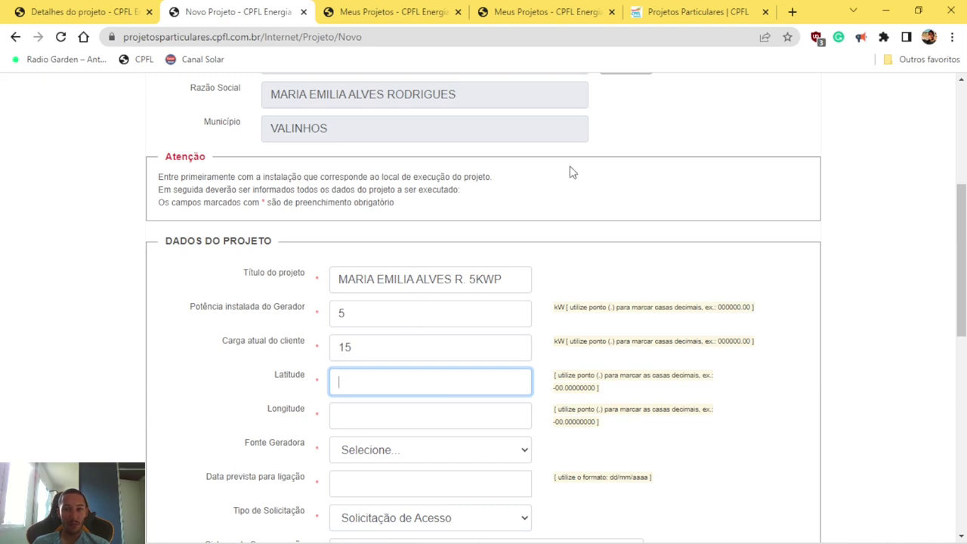
# Step: Close the two Meus Projetos tabs and the Projetos Particulares tab
pyautogui.click(457, 12)
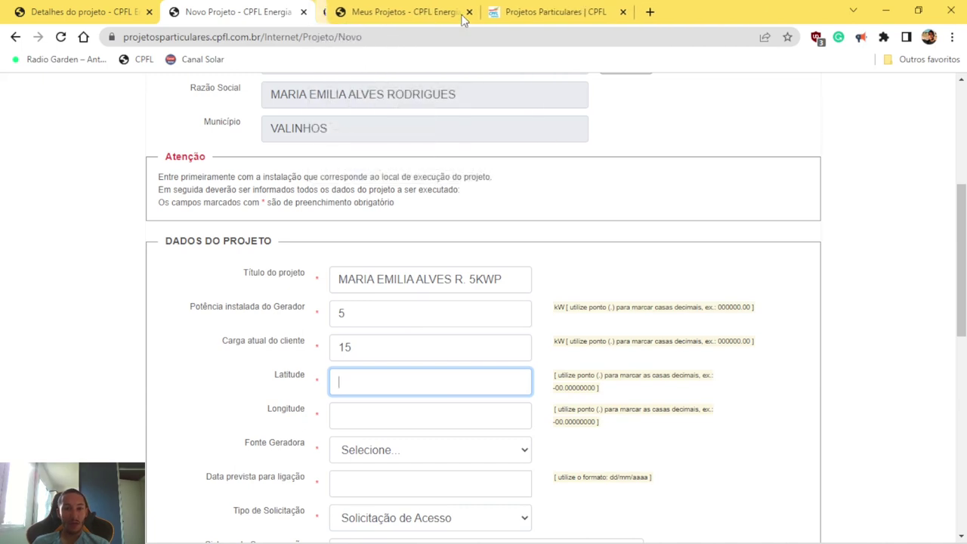
pyautogui.click(457, 12)
pyautogui.click(460, 13)
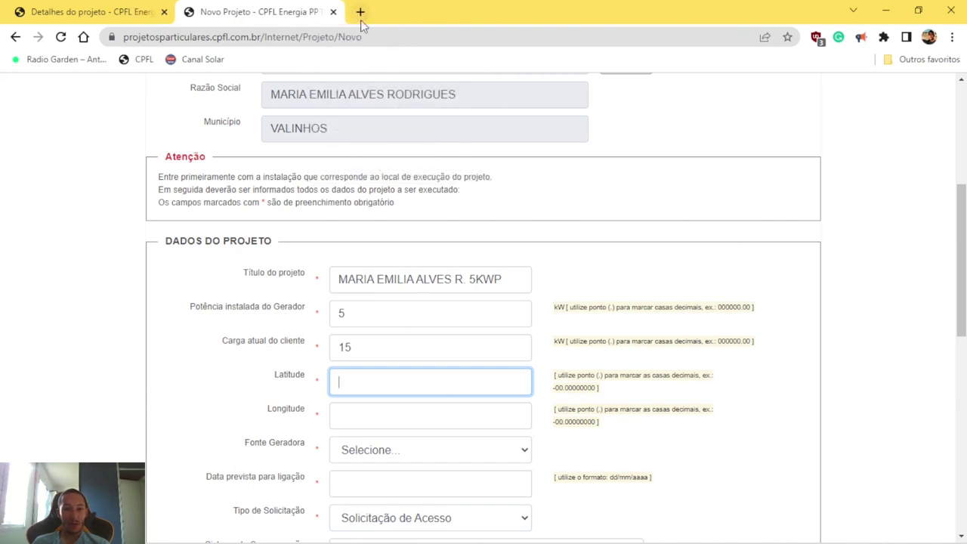
# Step: Search 'googles.maps' in a new tab and open Google Maps from the results
pyautogui.click(361, 21)
pyautogui.write('g')
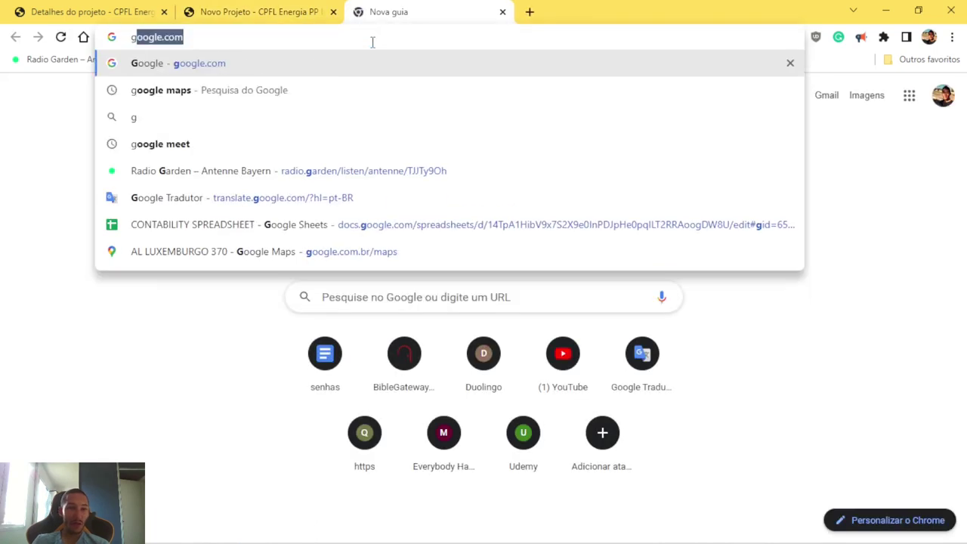
pyautogui.write('oogles.maps')
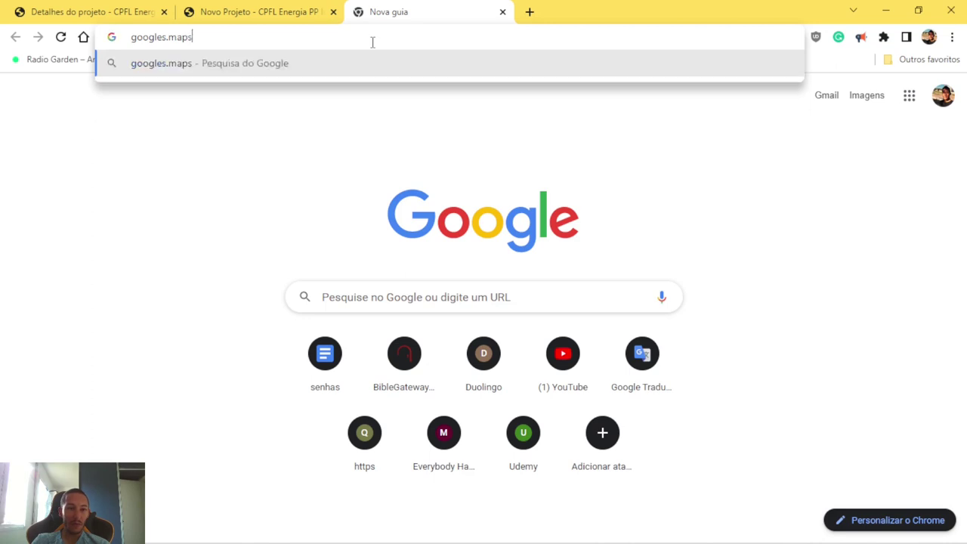
pyautogui.press('Return')
pyautogui.click(161, 259)
# Step: Paste the bill's street address line into the Google Maps search box and search
pyautogui.hotkey('alt', 'Tab')
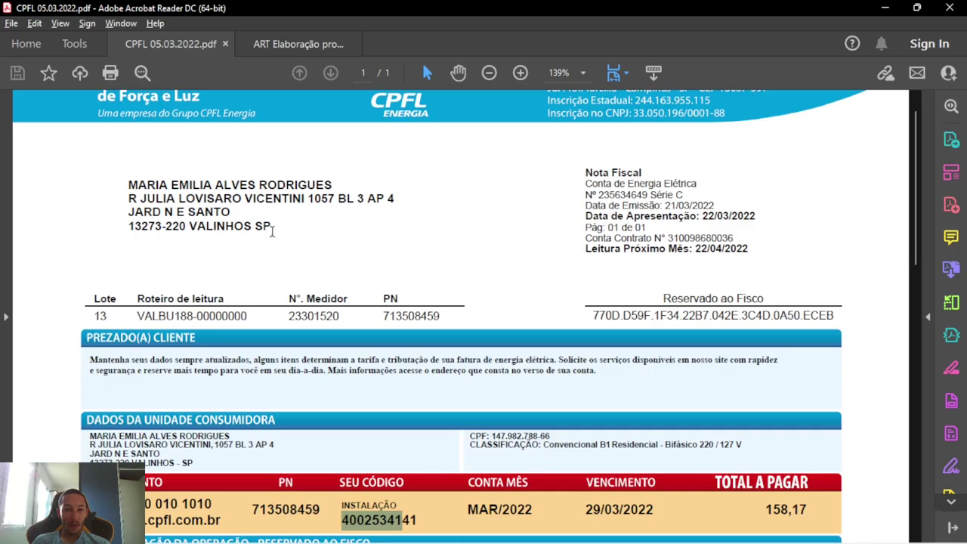
pyautogui.moveTo(129, 198); pyautogui.dragTo(335, 199)
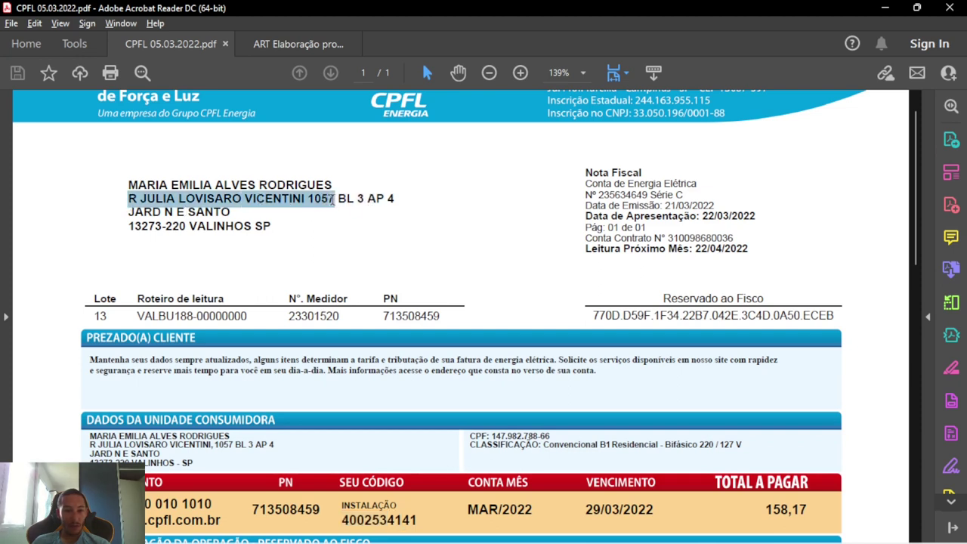
pyautogui.hotkey('ctrl', 'c')
pyautogui.hotkey('alt', 'Tab')
pyautogui.click(162, 99)
pyautogui.hotkey('ctrl', 'v')
pyautogui.click(225, 96)
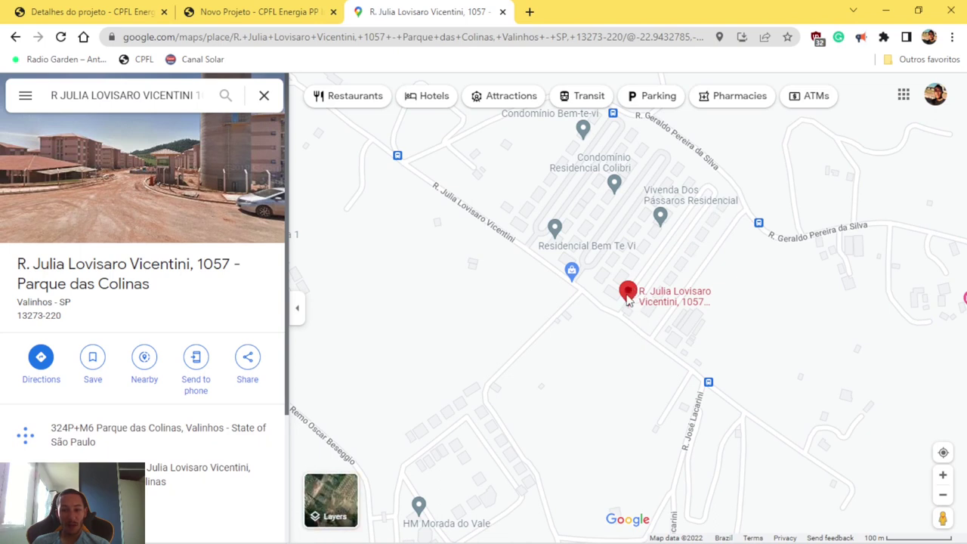
pyautogui.rightClick(633, 290)
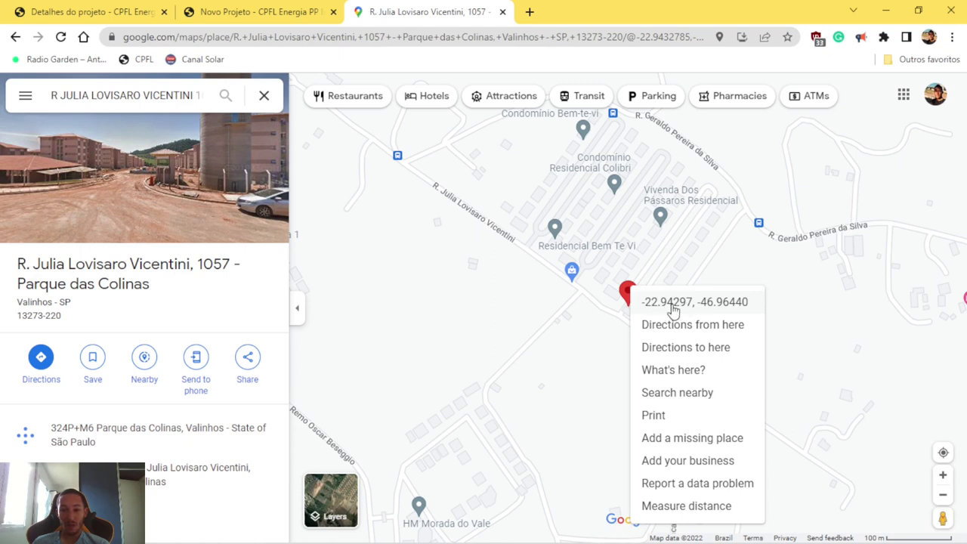
pyautogui.click(673, 310)
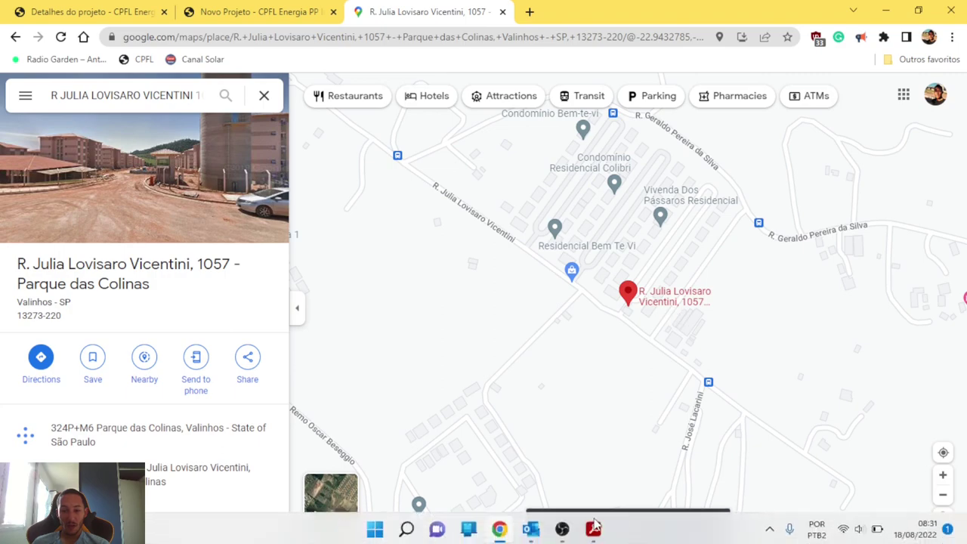
pyautogui.press('super+Tab')
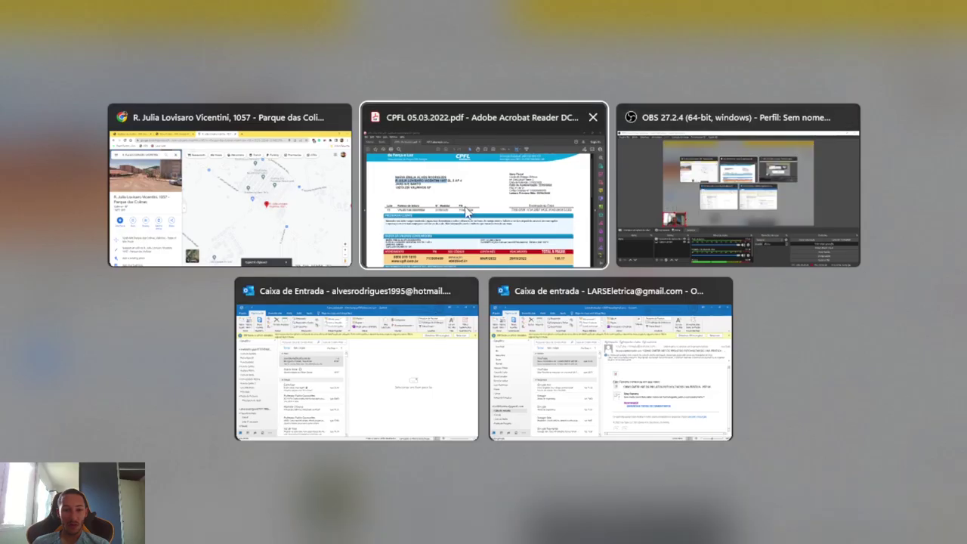
pyautogui.click(283, 192)
pyautogui.click(240, 11)
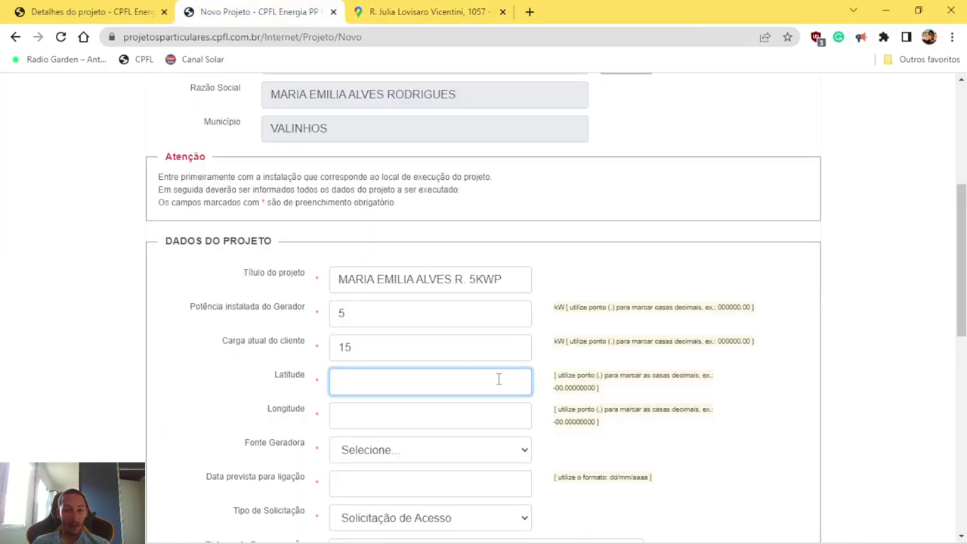
pyautogui.hotkey('ctrl', 'v')
pyautogui.click(371, 418)
pyautogui.hotkey('ctrl', 'f')
pyautogui.hotkey('ctrl', 'v')
pyautogui.press('Home')
pyautogui.press('End')
pyautogui.hotkey('ctrl', 'shift', 'Left')
pyautogui.hotkey('ctrl', 'shift', 'Left')
pyautogui.hotkey('ctrl', 'c')
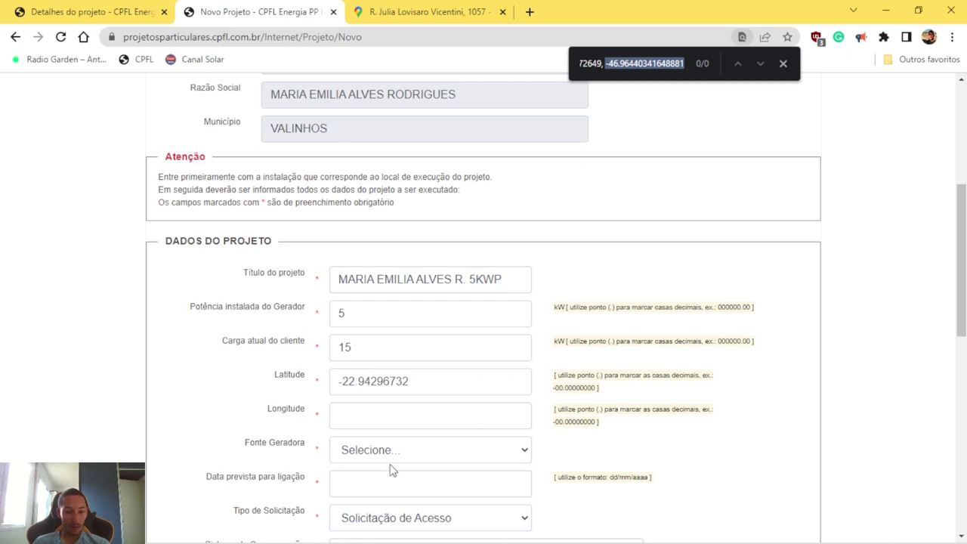
pyautogui.click(361, 411)
pyautogui.hotkey('ctrl', 'v')
# Step: Set the Fonte Geradora generation source to Energia Solar
pyautogui.scroll(-1, 359, 425)
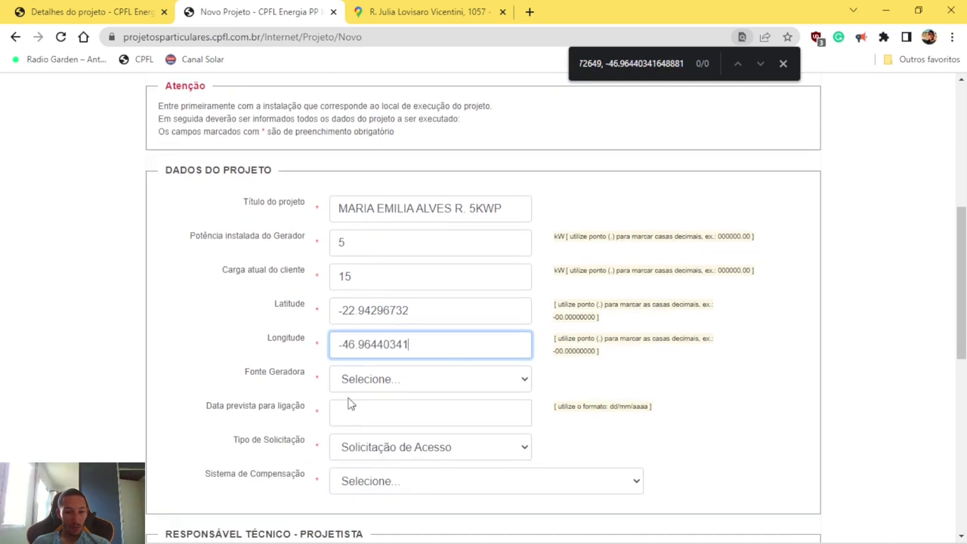
pyautogui.click(401, 381)
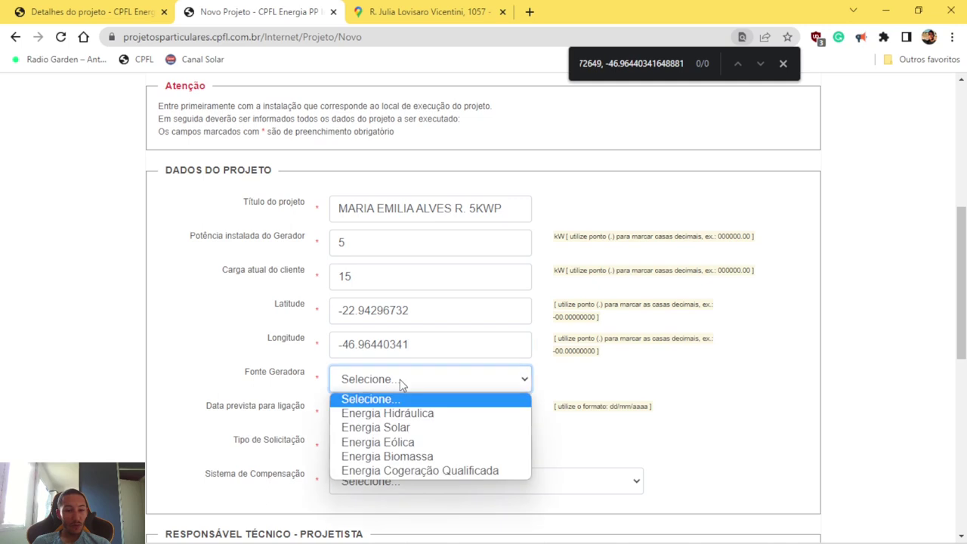
pyautogui.click(395, 429)
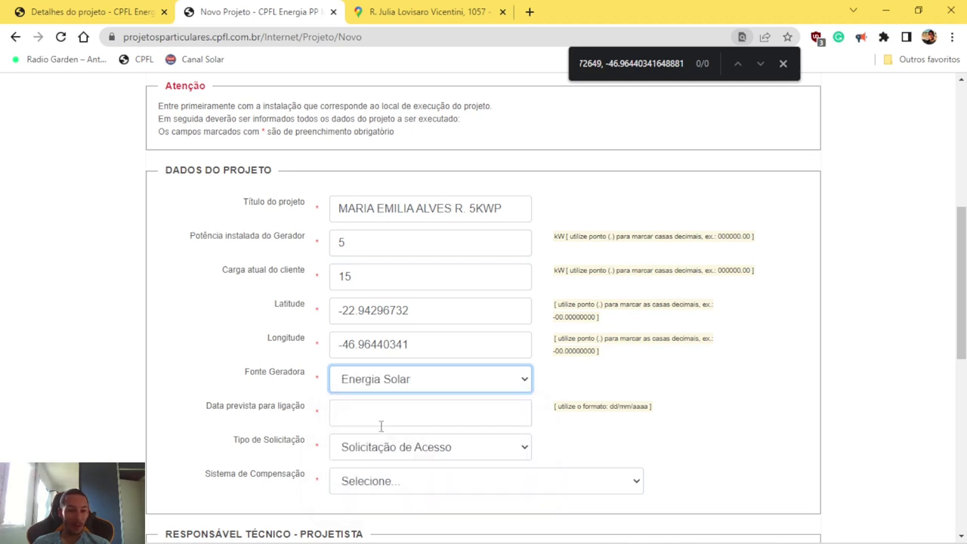
pyautogui.click(381, 422)
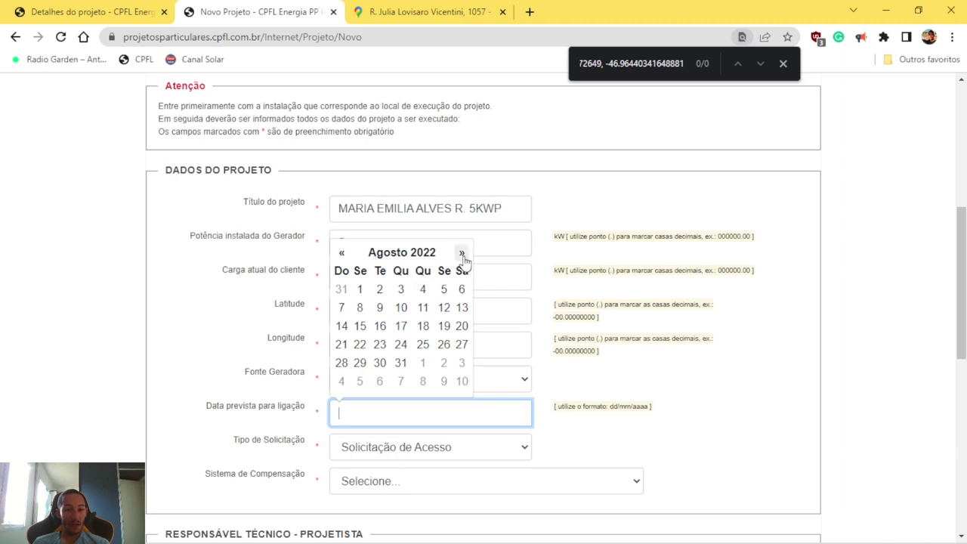
# Step: Pick 18/10/2022 as the Data prevista para ligação in the datepicker
pyautogui.press('super')
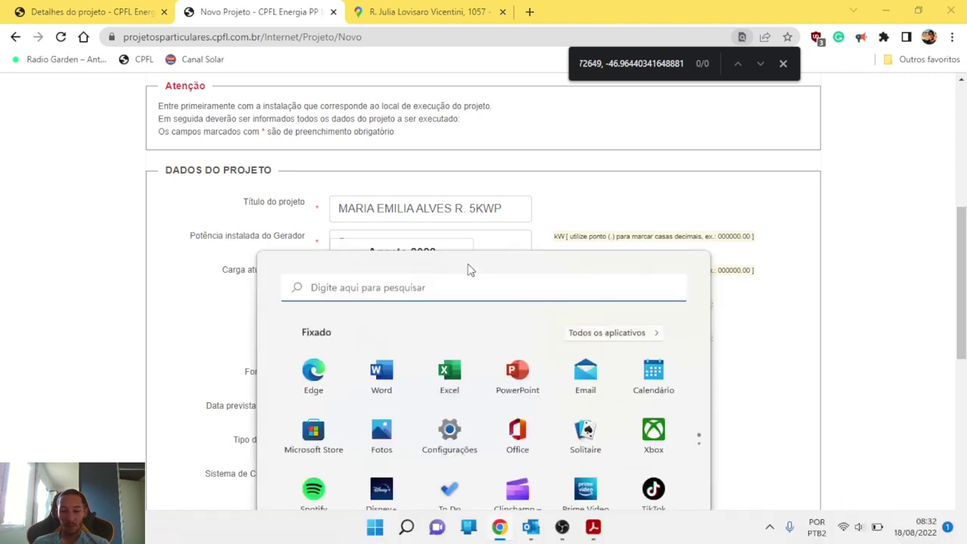
pyautogui.press('Escape')
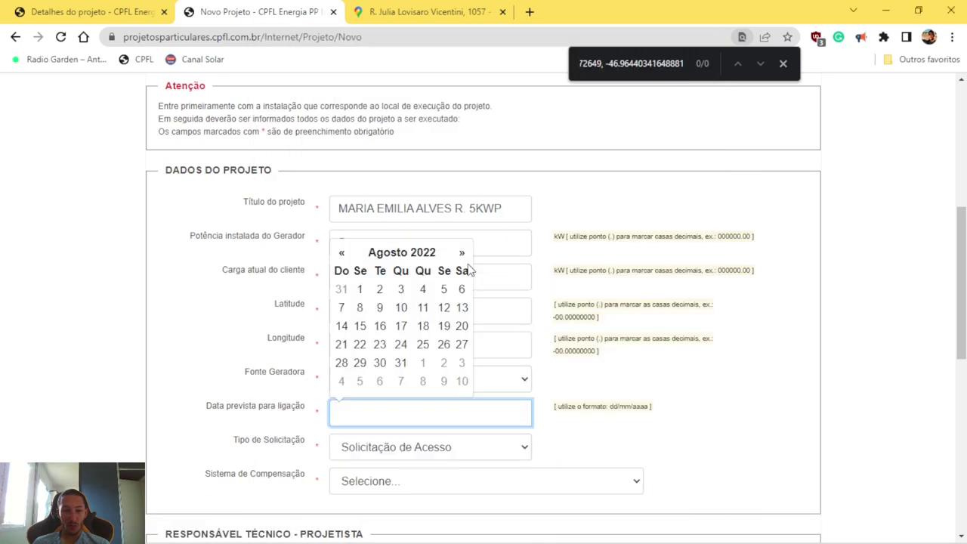
pyautogui.doubleClick(462, 254)
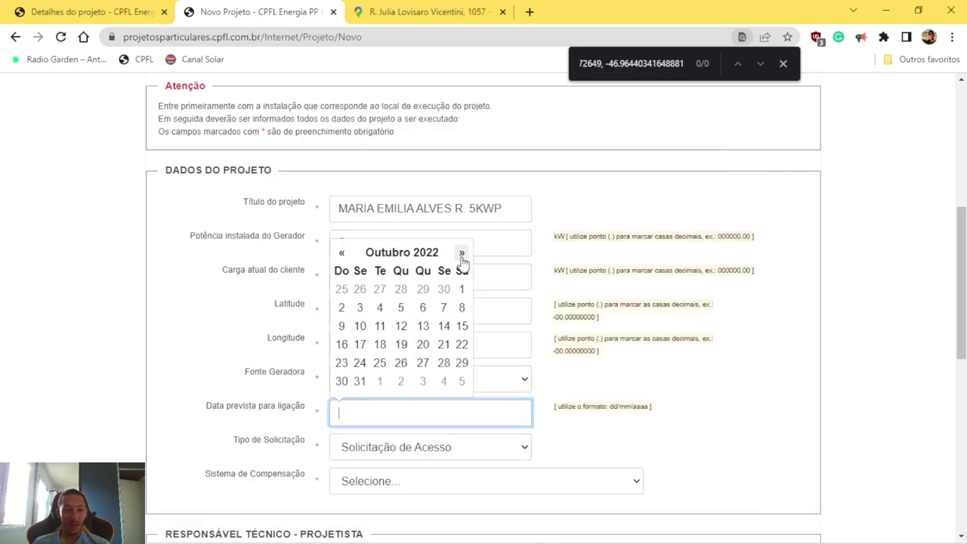
pyautogui.click(380, 343)
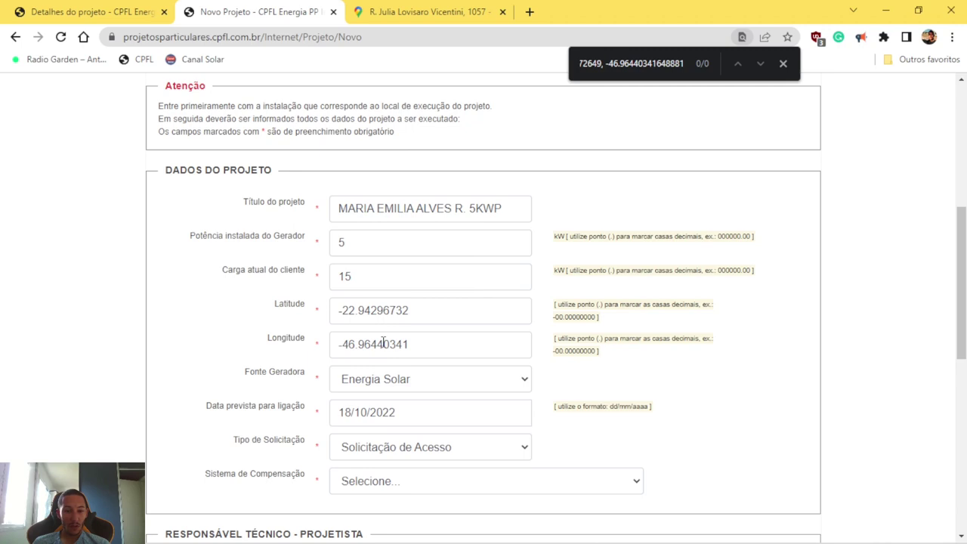
pyautogui.scroll(-1, 374, 446)
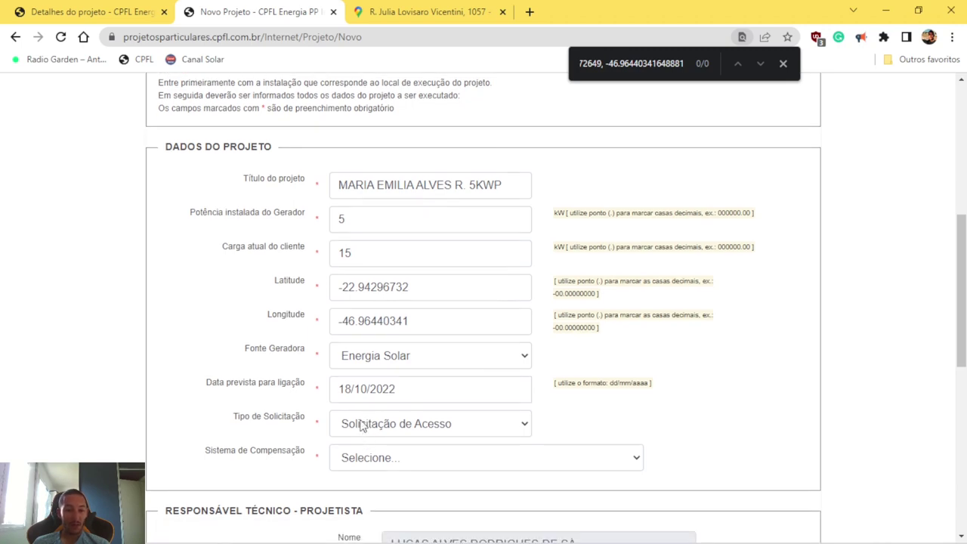
pyautogui.moveTo(441, 387); pyautogui.dragTo(223, 410)
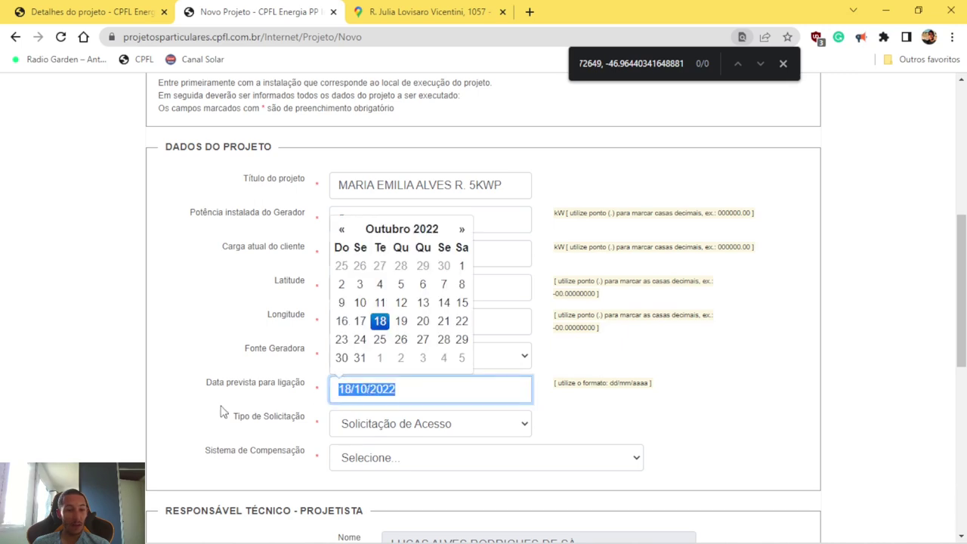
pyautogui.click(223, 410)
pyautogui.click(423, 432)
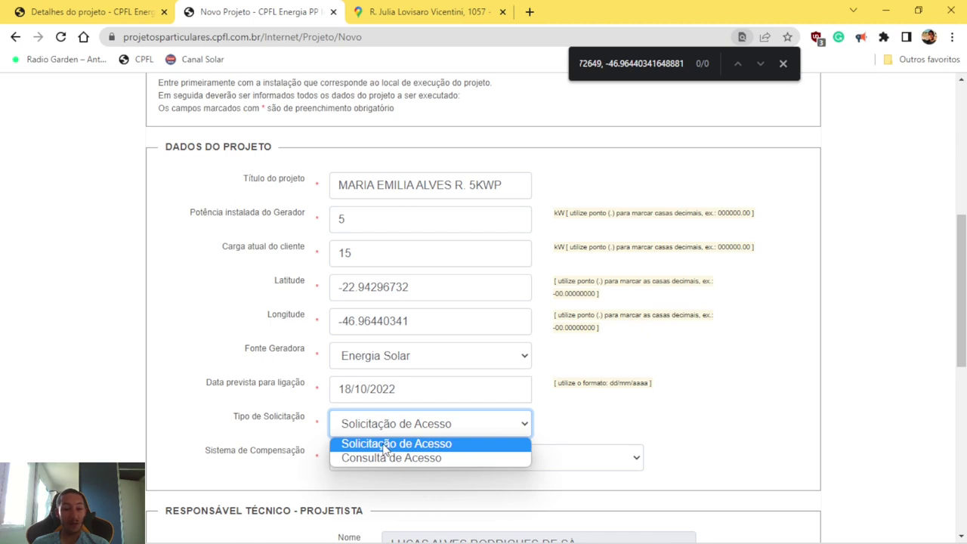
# Step: Keep Solicitação de Acesso as Tipo de Solicitação and open the Sistema de Compensação dropdown
pyautogui.click(384, 446)
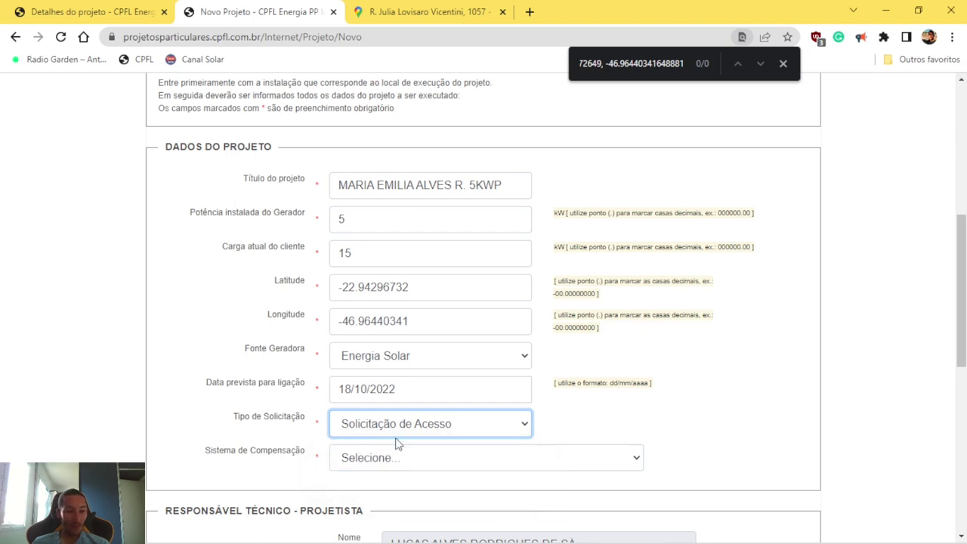
pyautogui.click(399, 464)
pyautogui.scroll(-1, 399, 460)
pyautogui.click(427, 394)
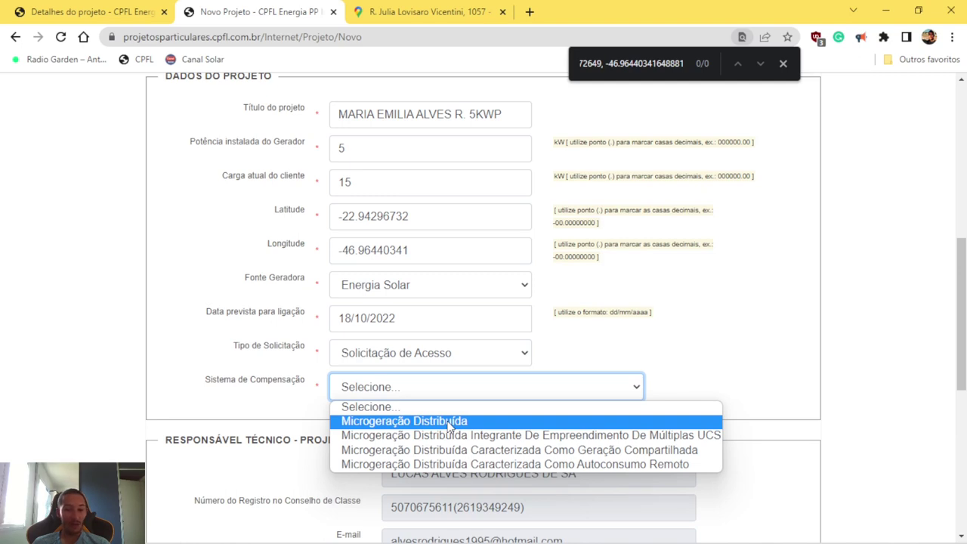
# Step: Set the compensation system to Microgeração Distribuída and check the prefilled Responsável Técnico details
pyautogui.click(448, 426)
pyautogui.scroll(-5, 401, 411)
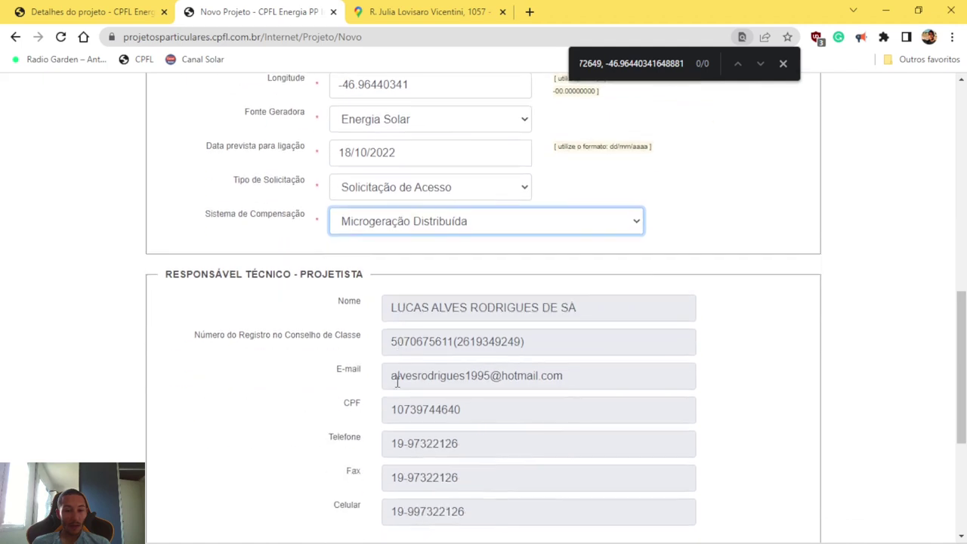
pyautogui.scroll(2, 453, 259)
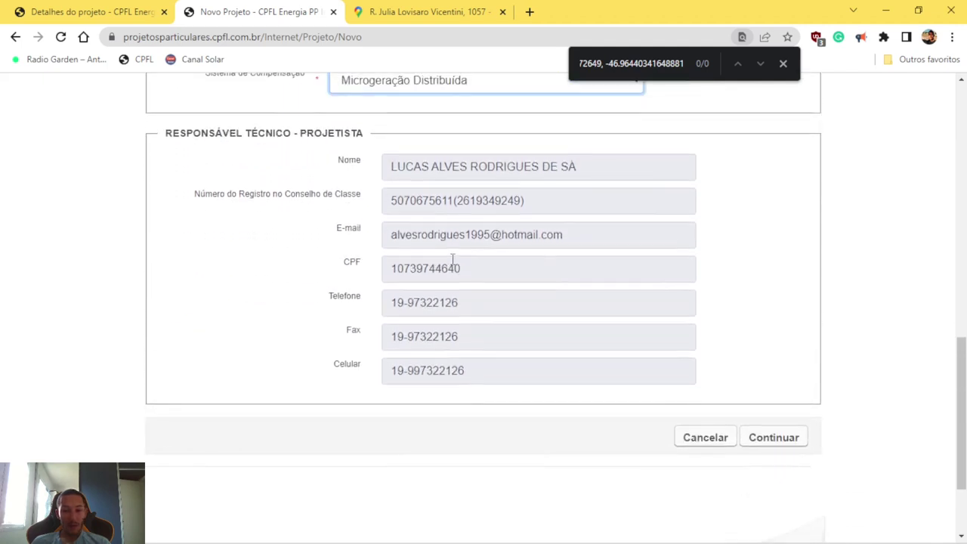
pyautogui.moveTo(172, 180); pyautogui.dragTo(352, 189)
pyautogui.moveTo(406, 213); pyautogui.dragTo(534, 406)
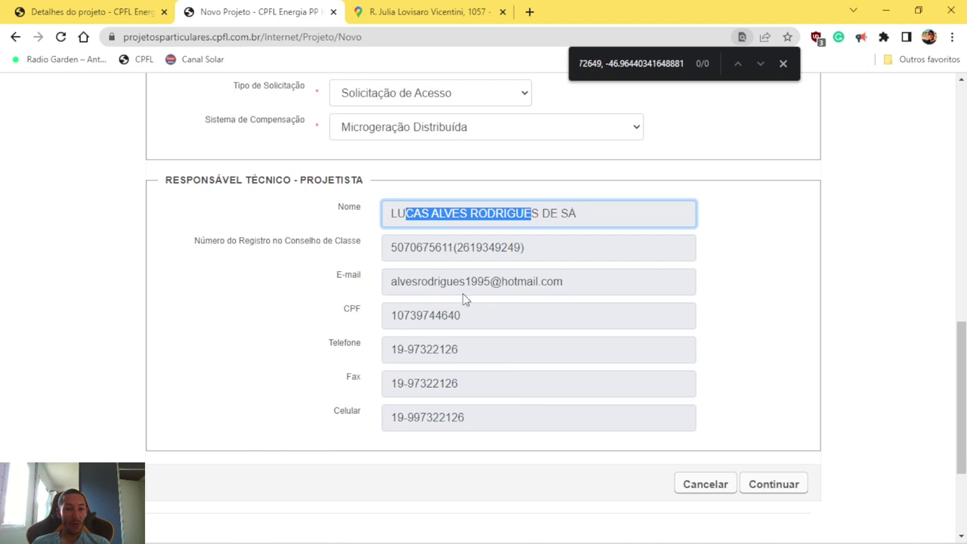
# Step: Continue to the client details step and scroll to the client's contact fields
pyautogui.click(777, 491)
pyautogui.scroll(3, 316, 269)
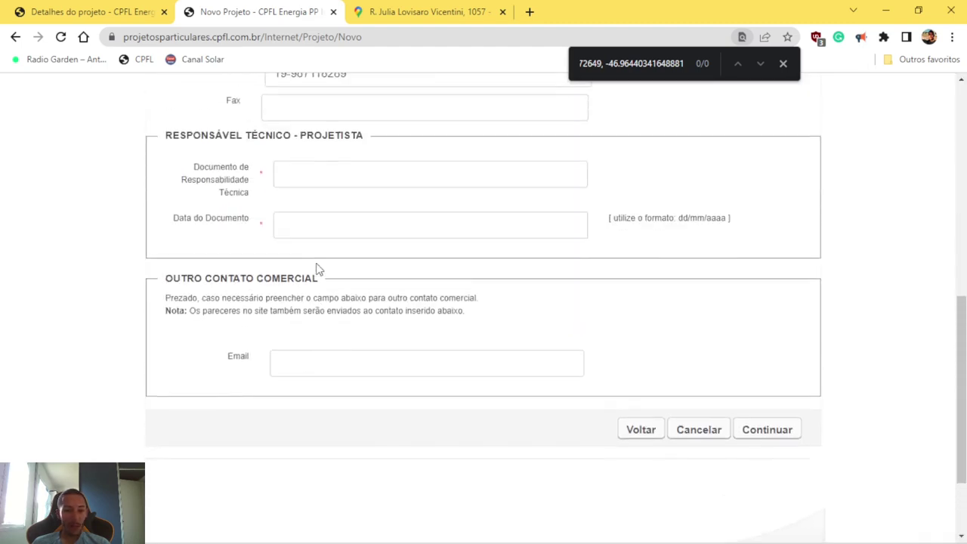
pyautogui.scroll(2, 311, 283)
pyautogui.scroll(3, 308, 295)
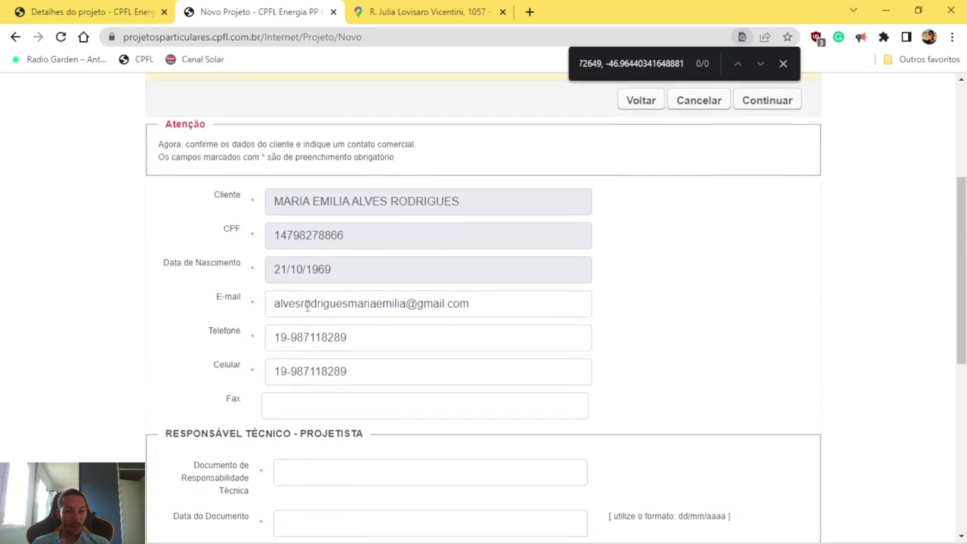
pyautogui.scroll(1, 308, 369)
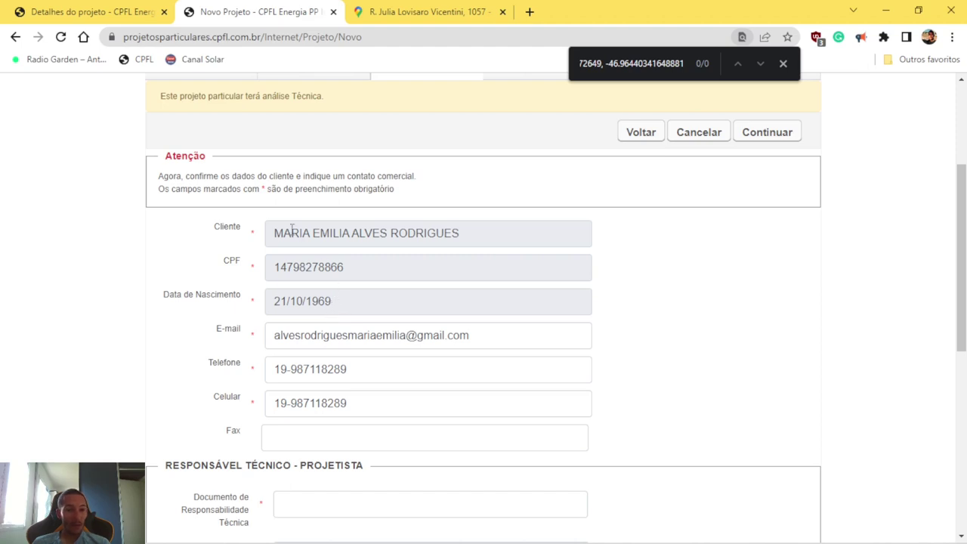
pyautogui.scroll(-1, 279, 239)
# Step: Copy the client's Celular number into the Fax field
pyautogui.click(270, 363)
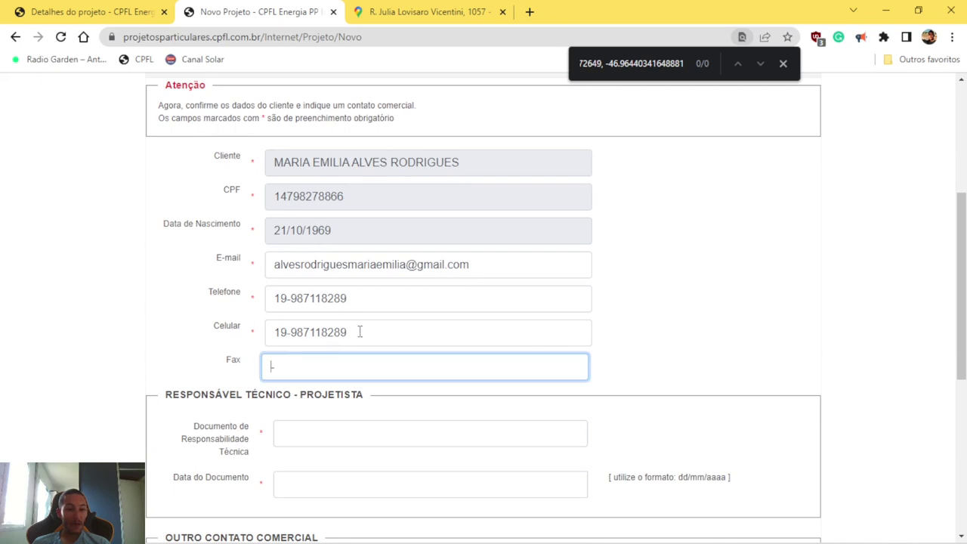
pyautogui.moveTo(353, 333); pyautogui.dragTo(243, 340)
pyautogui.hotkey('ctrl', 'c')
pyautogui.click(291, 360)
pyautogui.hotkey('ctrl', 'v')
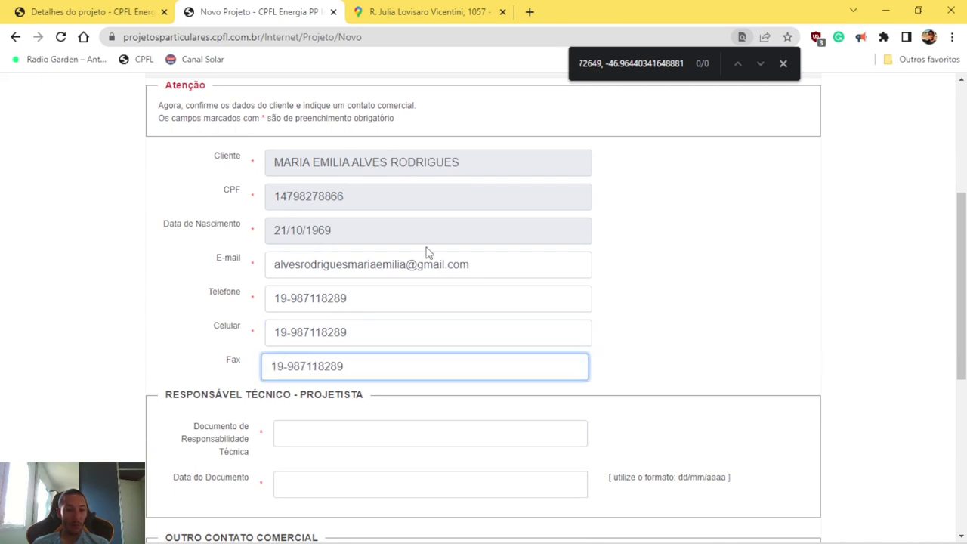
# Step: Locate the Documento de Responsabilidade Técnica field, then switch to another window for the ART number
pyautogui.scroll(-1, 426, 253)
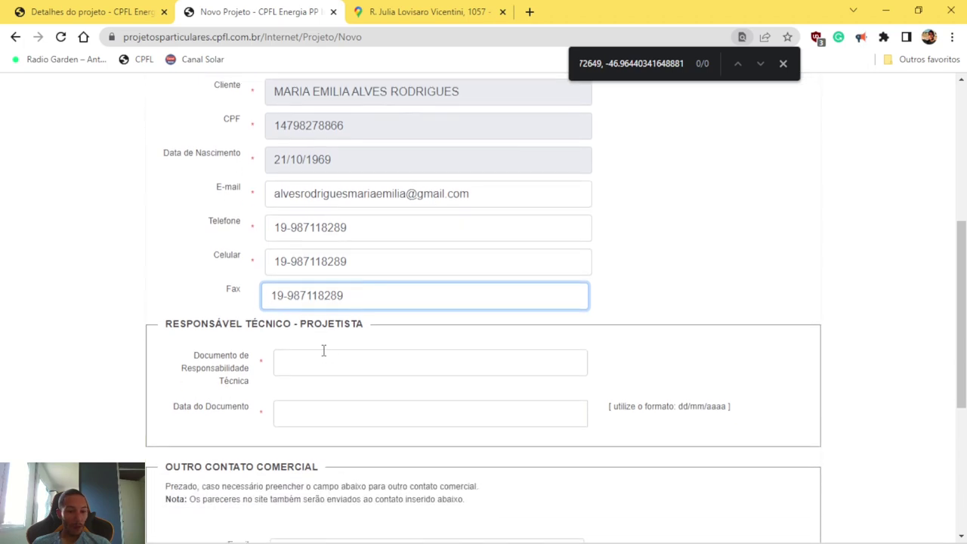
pyautogui.click(307, 371)
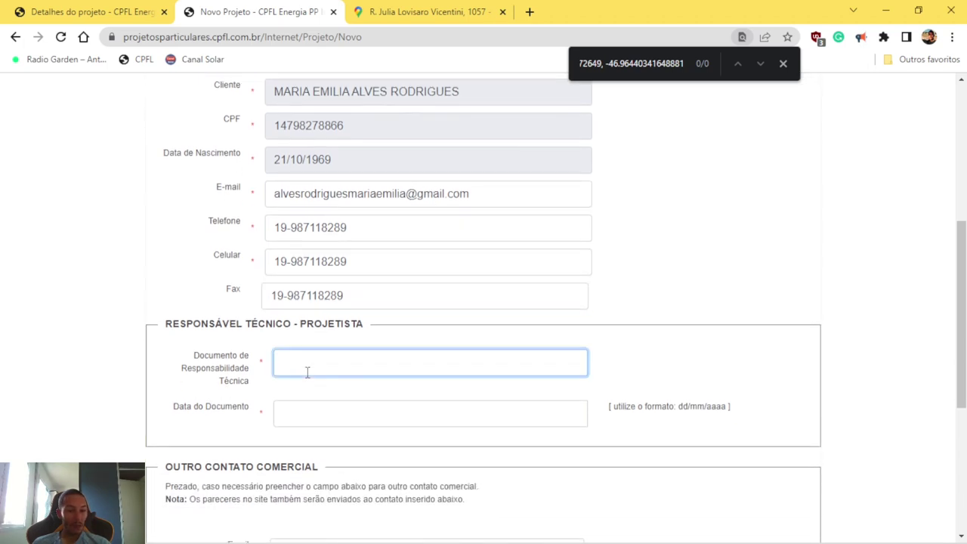
pyautogui.moveTo(198, 348); pyautogui.dragTo(248, 390)
pyautogui.hotkey('alt', 'Tab')
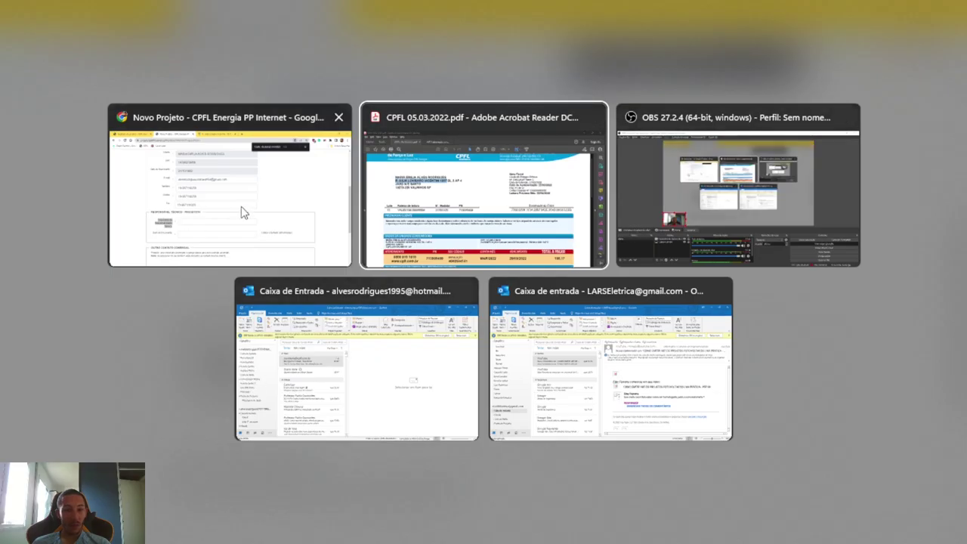
# Step: Bring up the ART Elaboração projeto PDF in Acrobat and select its ART number
pyautogui.click(454, 217)
pyautogui.hotkey('ctrl', 'Tab')
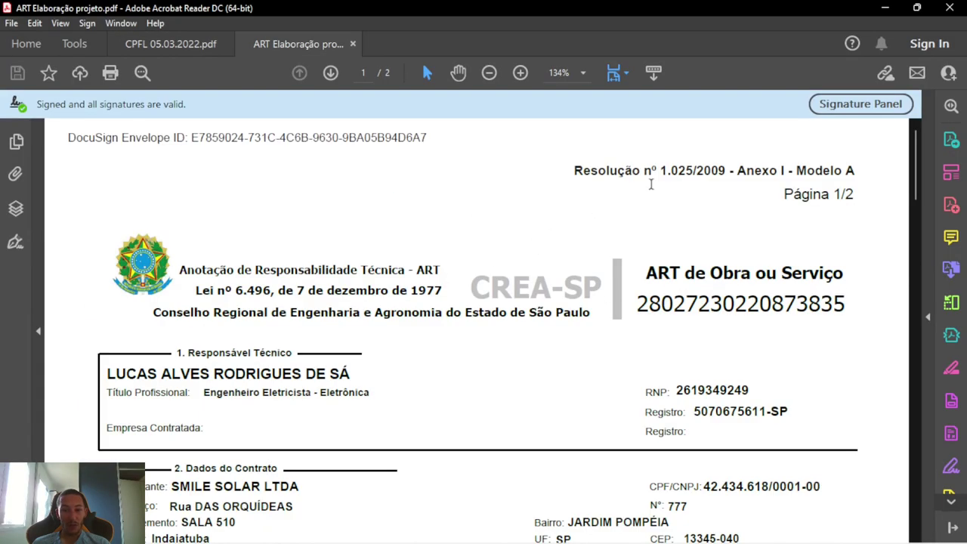
pyautogui.doubleClick(786, 302)
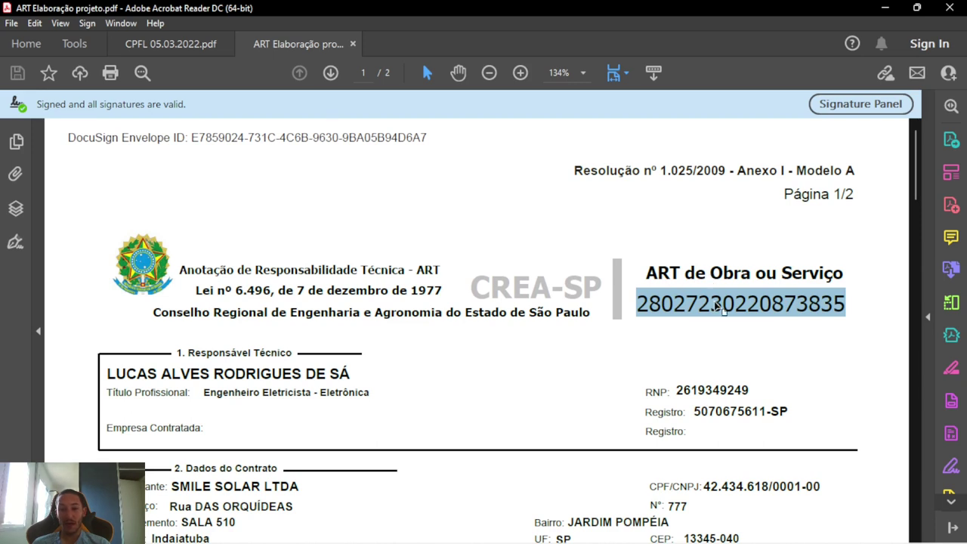
# Step: Paste the ART number into Documento de Responsabilidade Técnica, then return to the ART PDF to find its date
pyautogui.hotkey('alt', 'Tab')
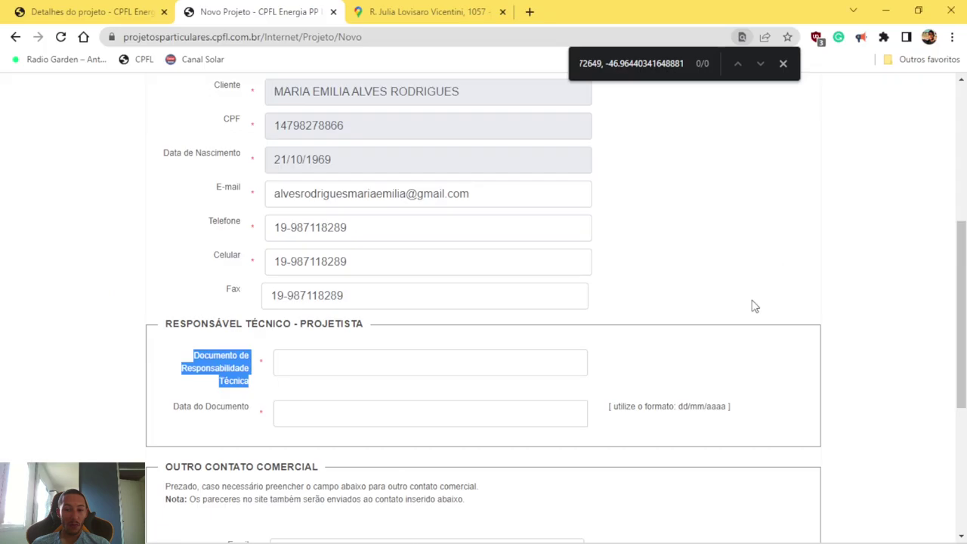
pyautogui.click(352, 358)
pyautogui.hotkey('ctrl', 'v')
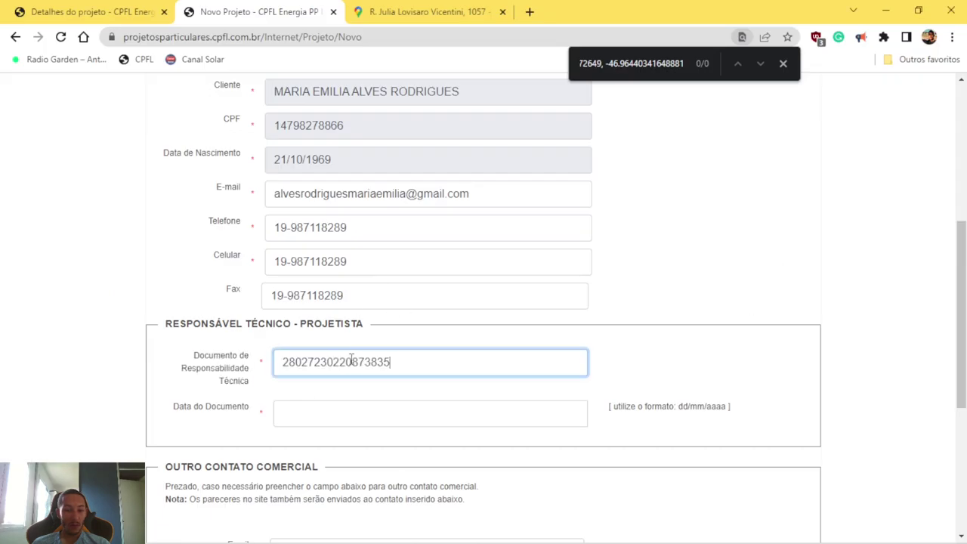
pyautogui.press('Tab')
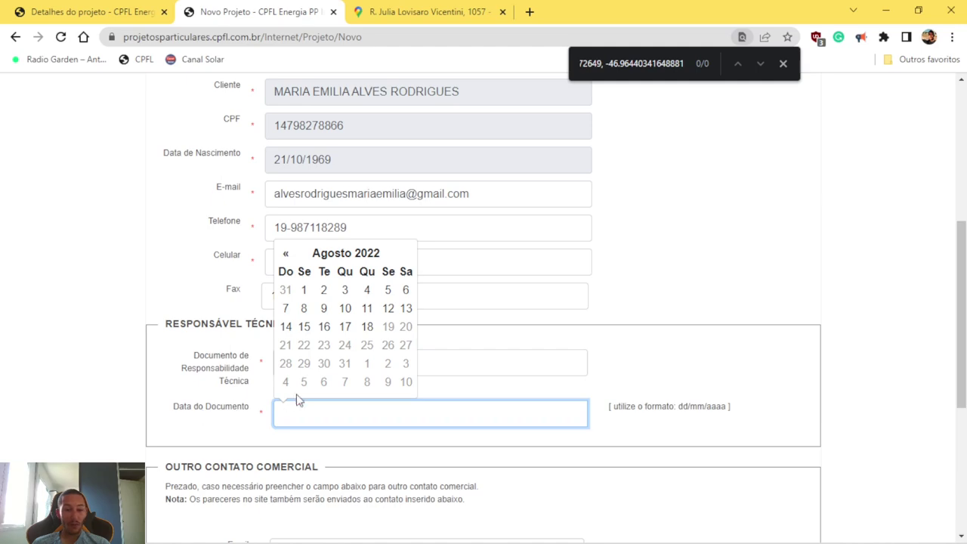
pyautogui.hotkey('alt', 'Tab')
pyautogui.scroll(-1, 323, 402)
pyautogui.scroll(-20, 323, 402)
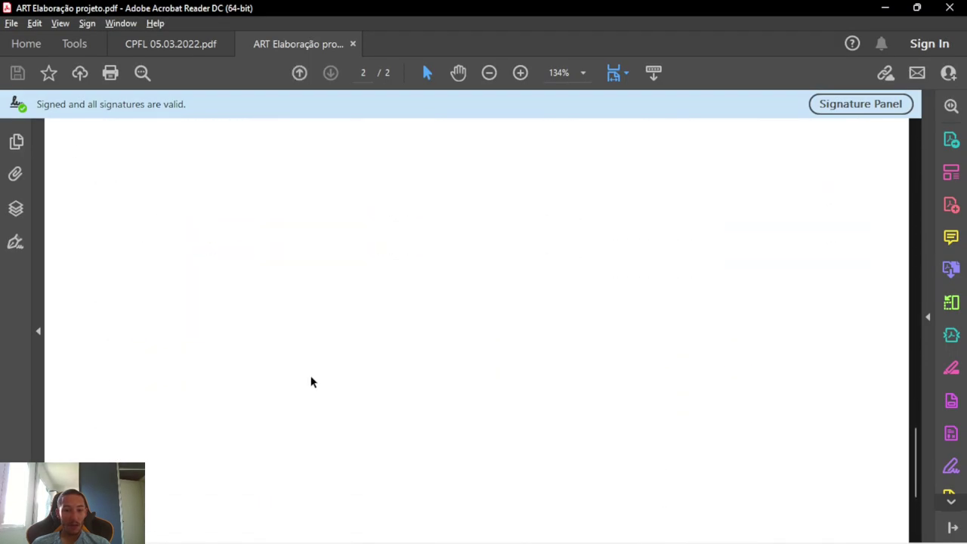
# Step: Select the ART registration date 06/06/2022 and begin stepping the form's calendar back
pyautogui.scroll(3, 216, 211)
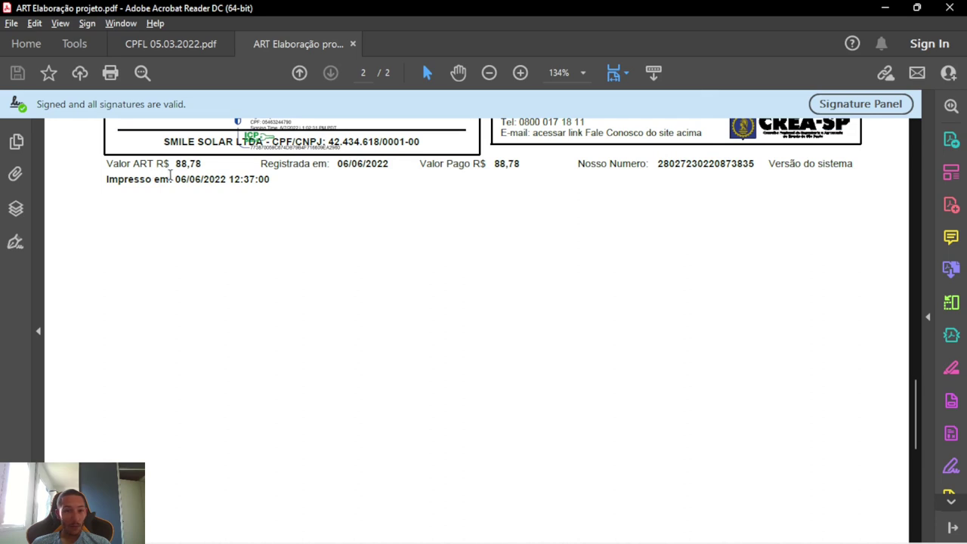
pyautogui.moveTo(295, 170); pyautogui.dragTo(339, 165)
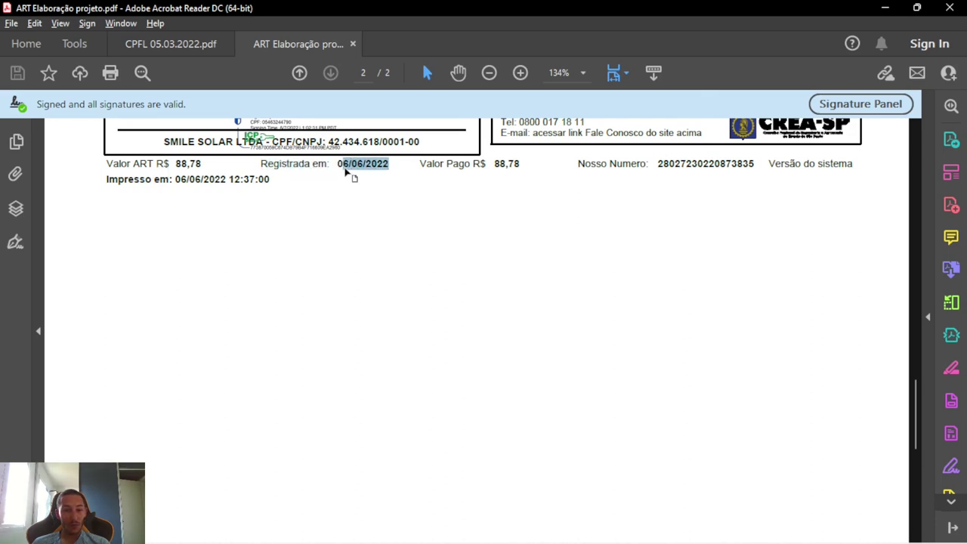
pyautogui.hotkey('alt', 'Tab')
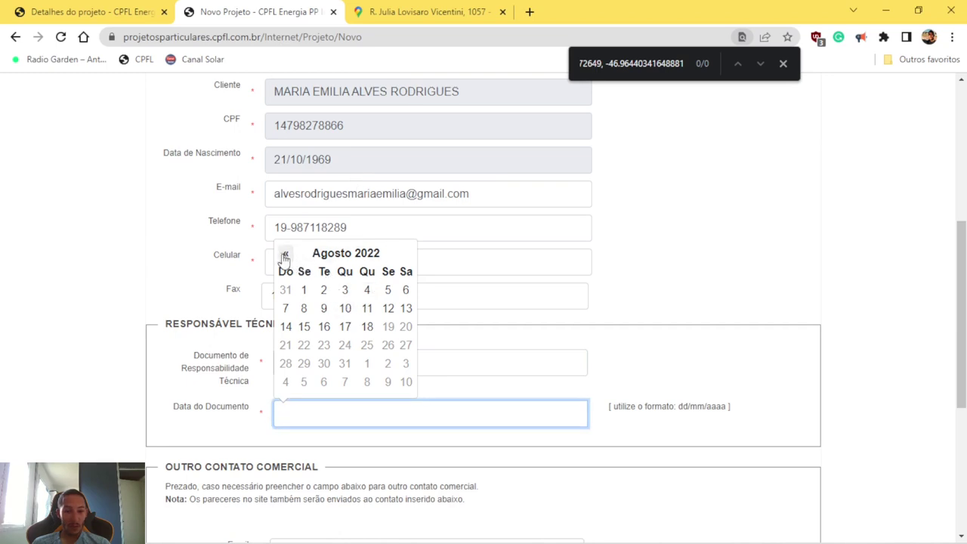
pyautogui.click(284, 254)
# Step: Set the document date to 06/06/2022, enter the commercial contact's e-mail address, and continue
pyautogui.click(284, 255)
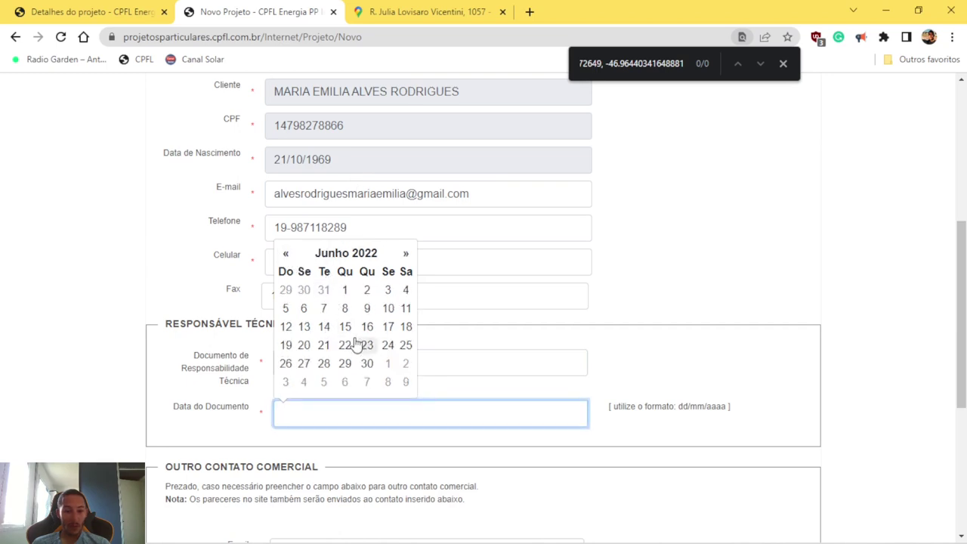
pyautogui.click(304, 308)
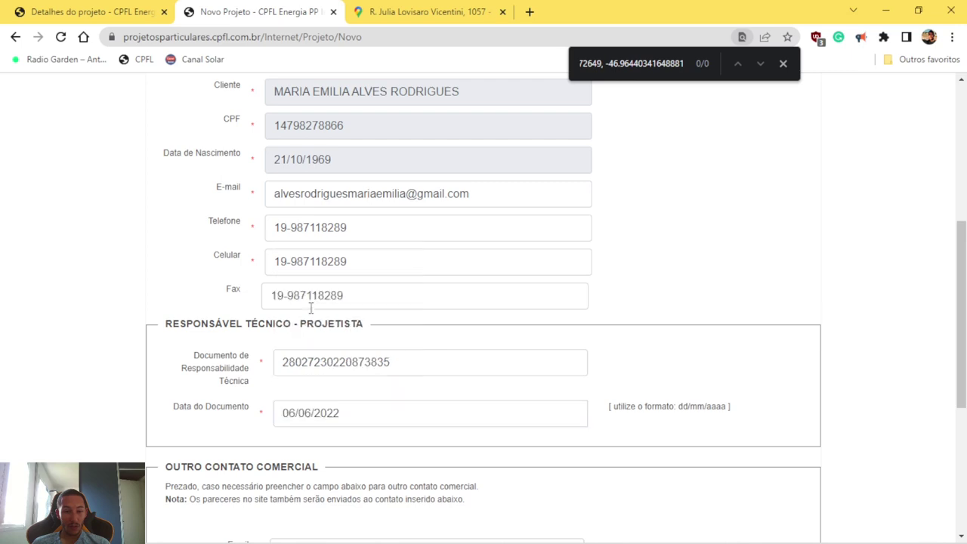
pyautogui.scroll(-3, 554, 369)
pyautogui.click(288, 344)
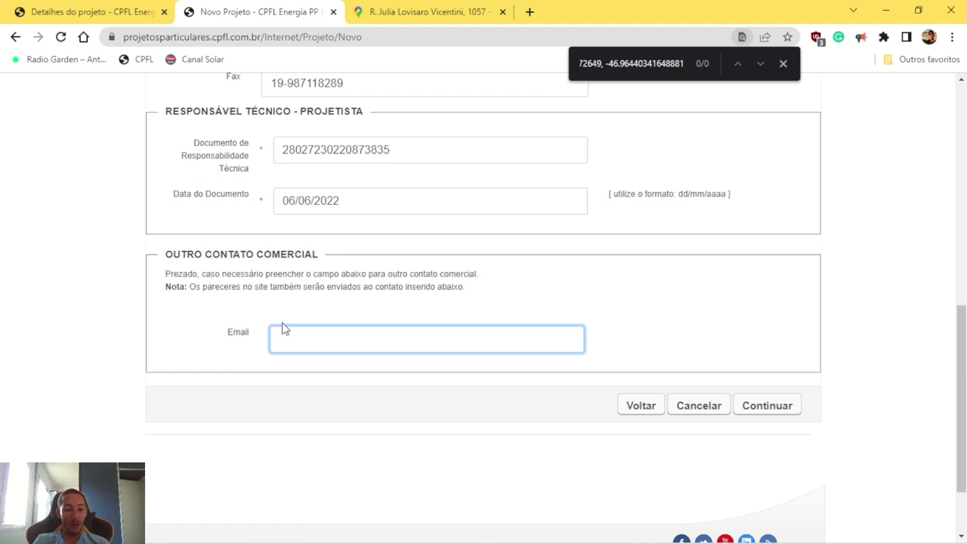
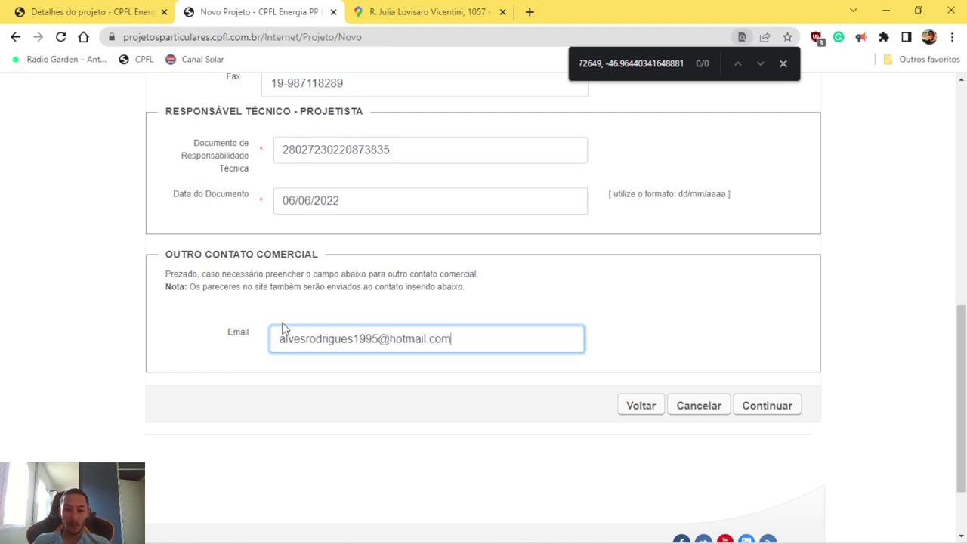
pyautogui.click(787, 413)
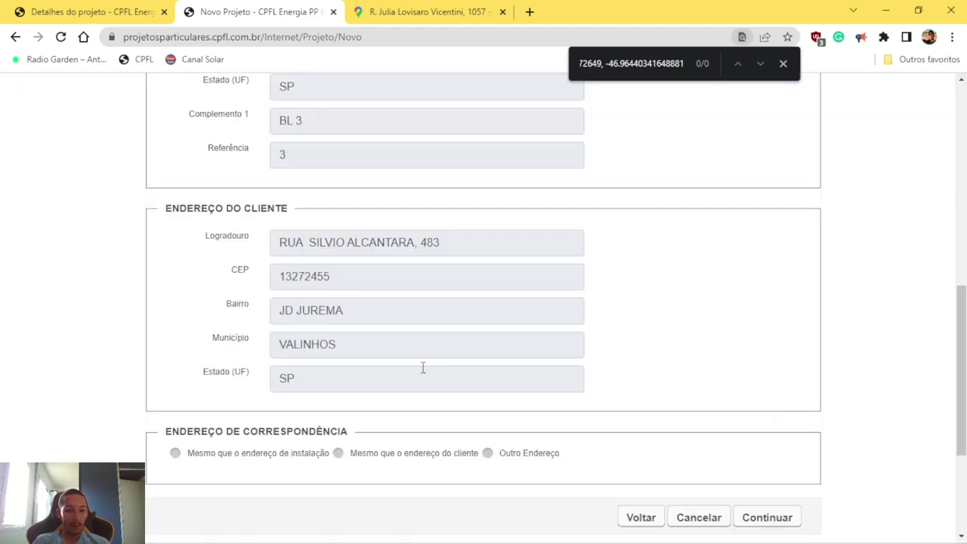
# Step: Review the address section with correspondence matching the installation address, then go to data confirmation
pyautogui.scroll(7, 423, 368)
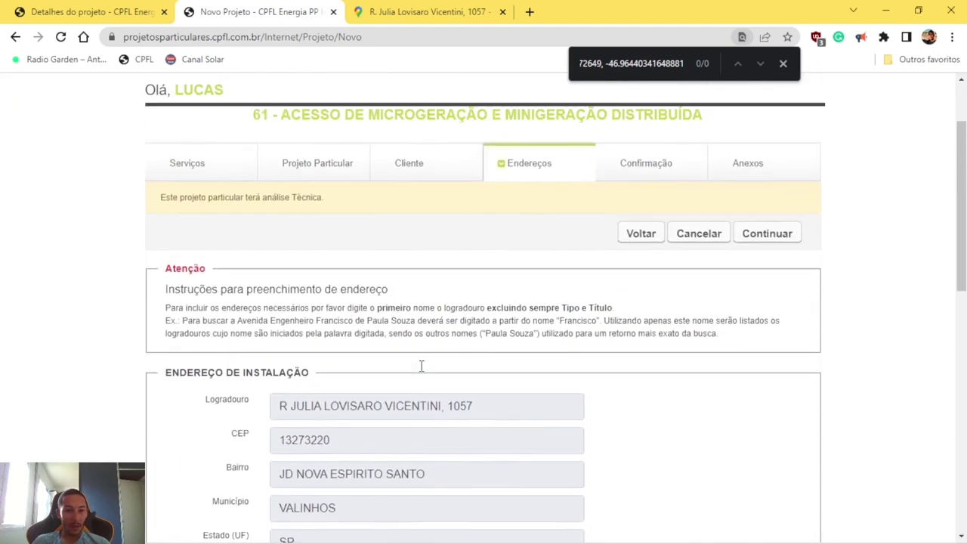
pyautogui.scroll(-5, 508, 306)
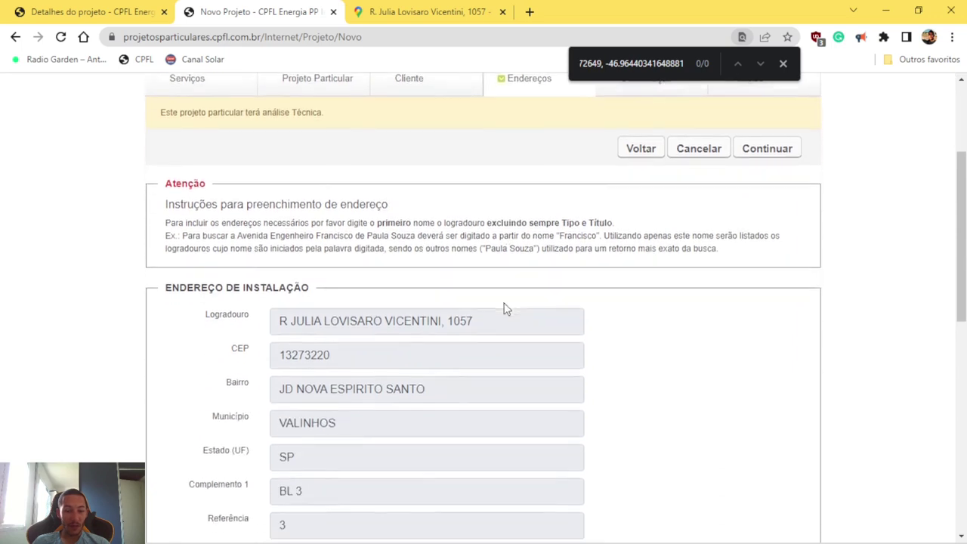
pyautogui.scroll(-2, 440, 314)
pyautogui.scroll(2, 434, 315)
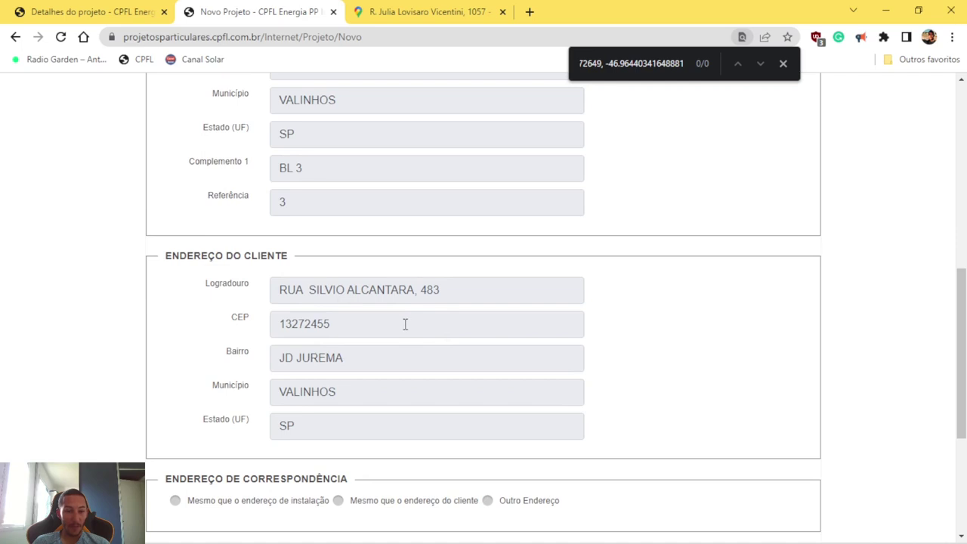
pyautogui.scroll(2, 408, 323)
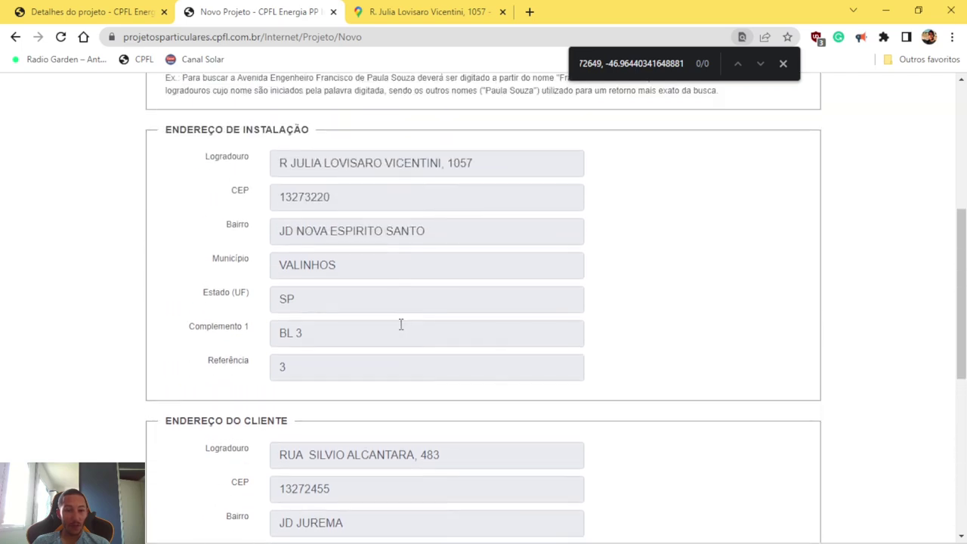
pyautogui.scroll(-2, 401, 324)
pyautogui.scroll(-3, 395, 324)
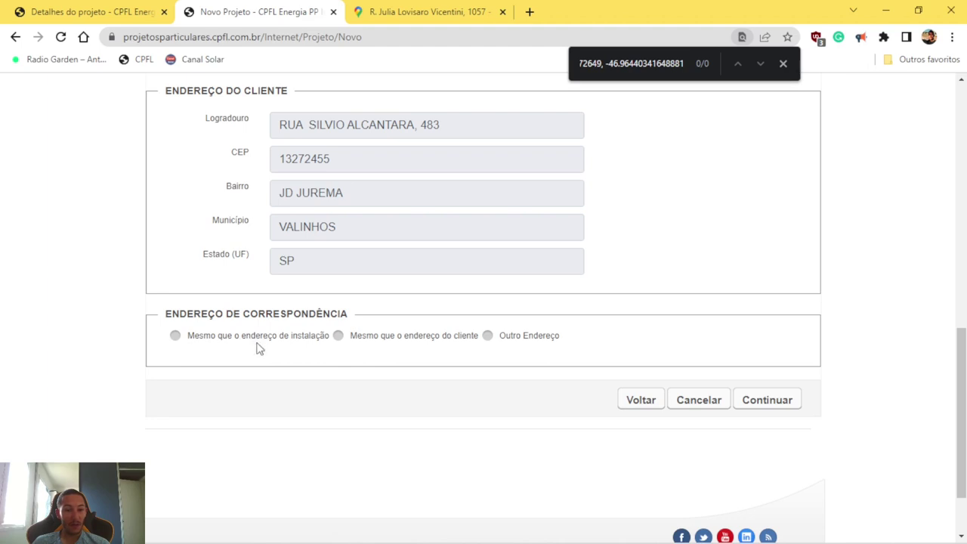
pyautogui.scroll(1, 264, 355)
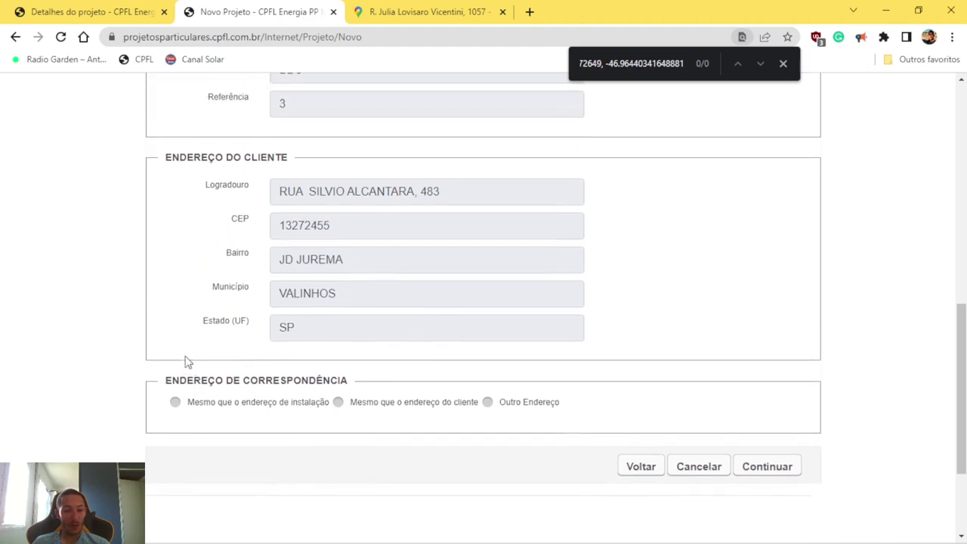
pyautogui.click(782, 478)
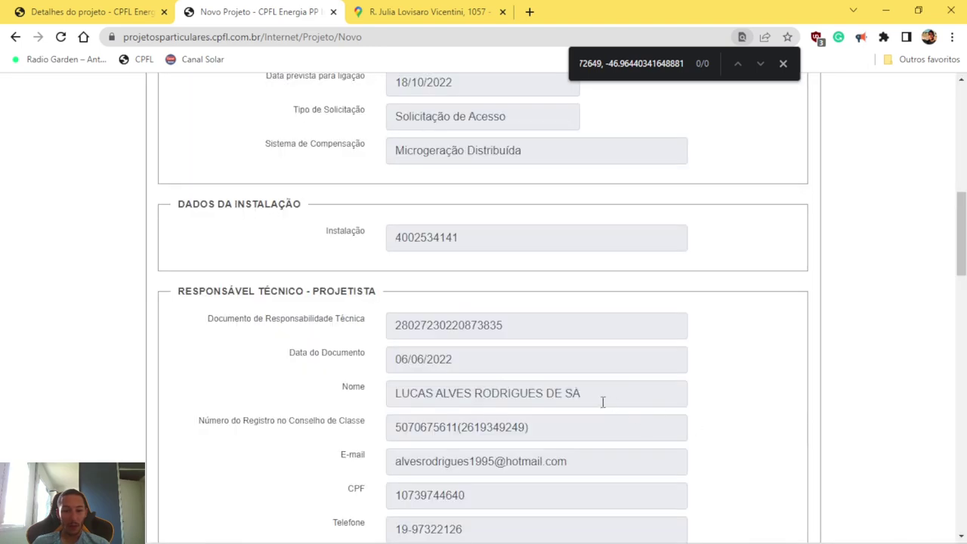
# Step: Review the project summary, submit it, and accept that the data can no longer change
pyautogui.scroll(2, 485, 401)
pyautogui.scroll(2, 485, 401)
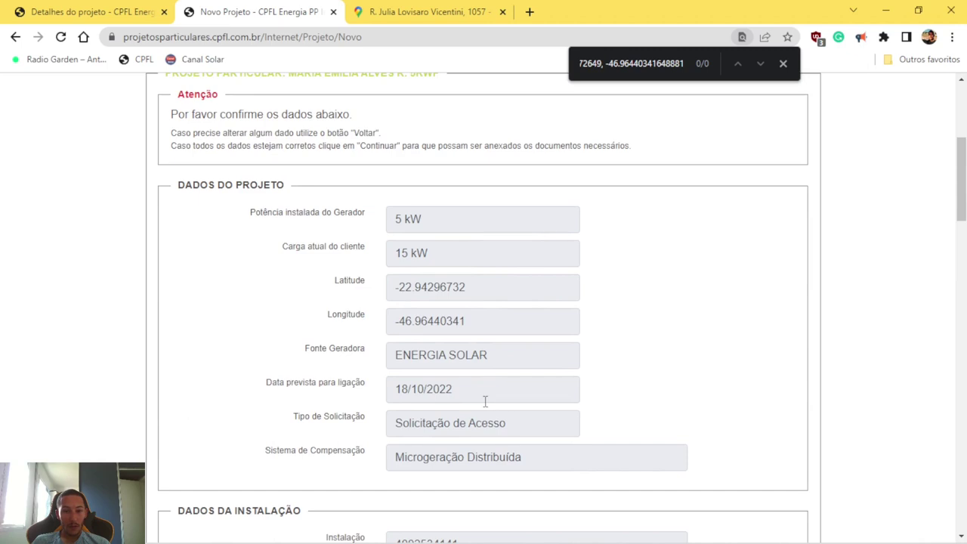
pyautogui.scroll(2, 485, 401)
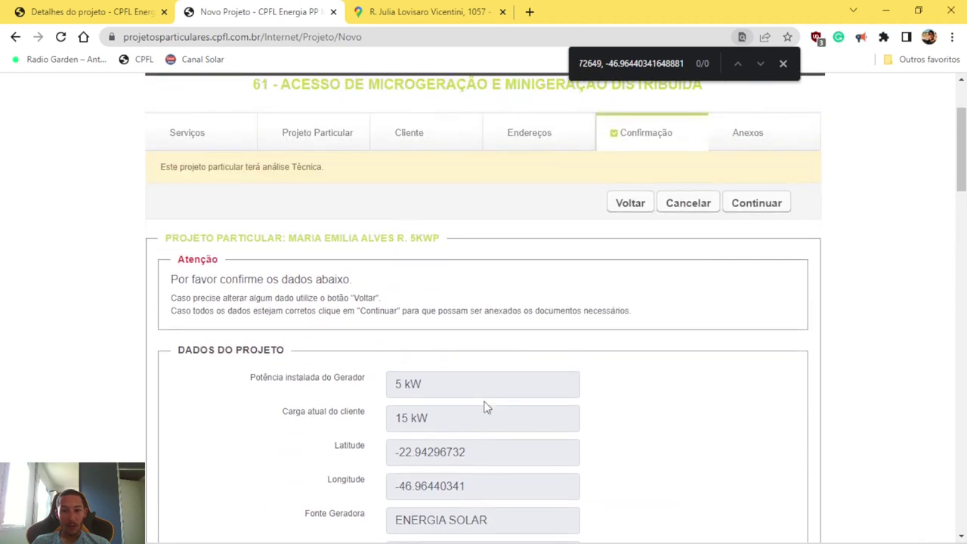
pyautogui.scroll(-2, 399, 354)
pyautogui.scroll(-2, 399, 354)
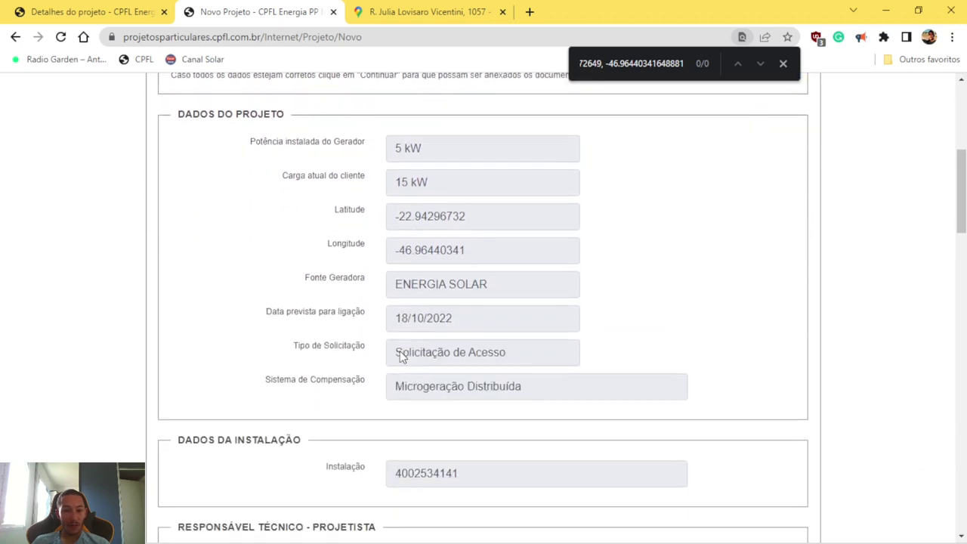
pyautogui.scroll(-2, 400, 354)
pyautogui.scroll(-6, 401, 352)
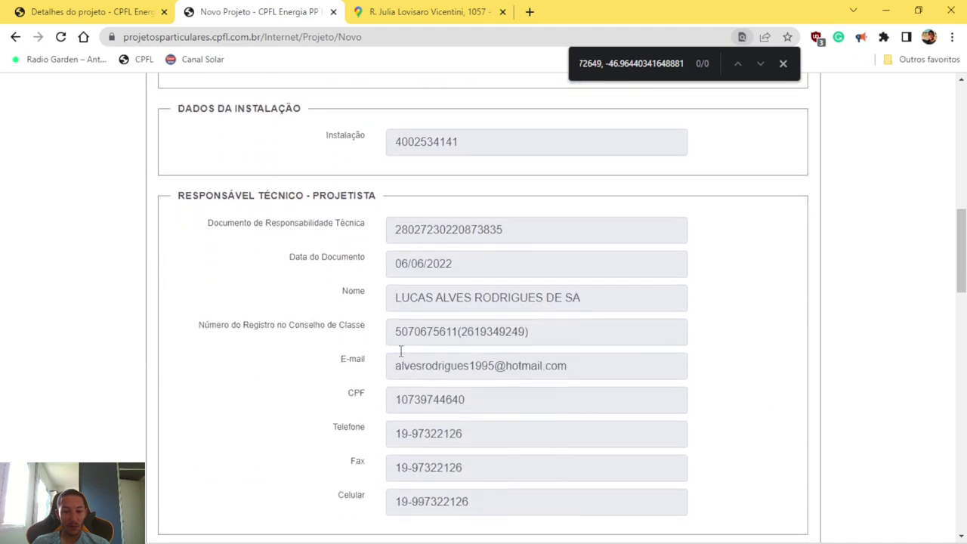
pyautogui.scroll(-10, 401, 357)
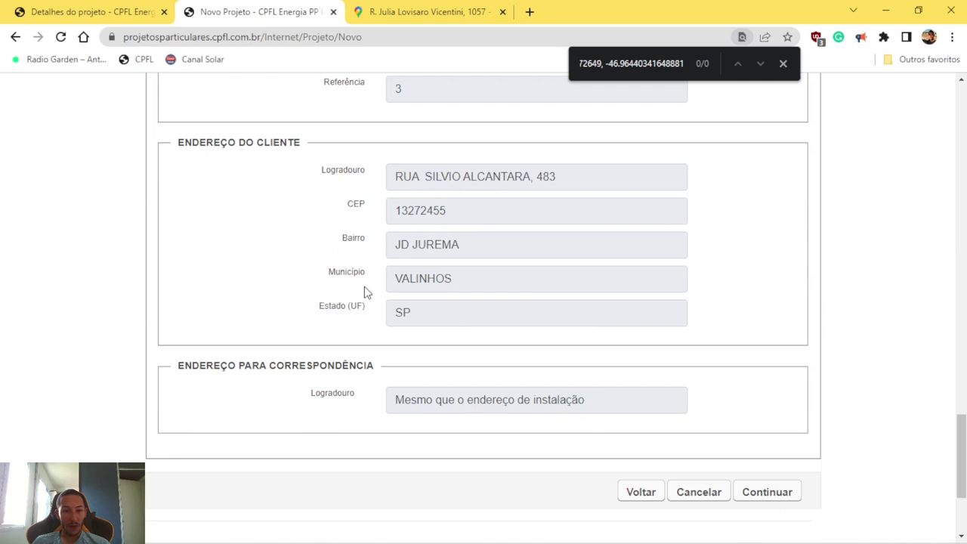
pyautogui.click(775, 495)
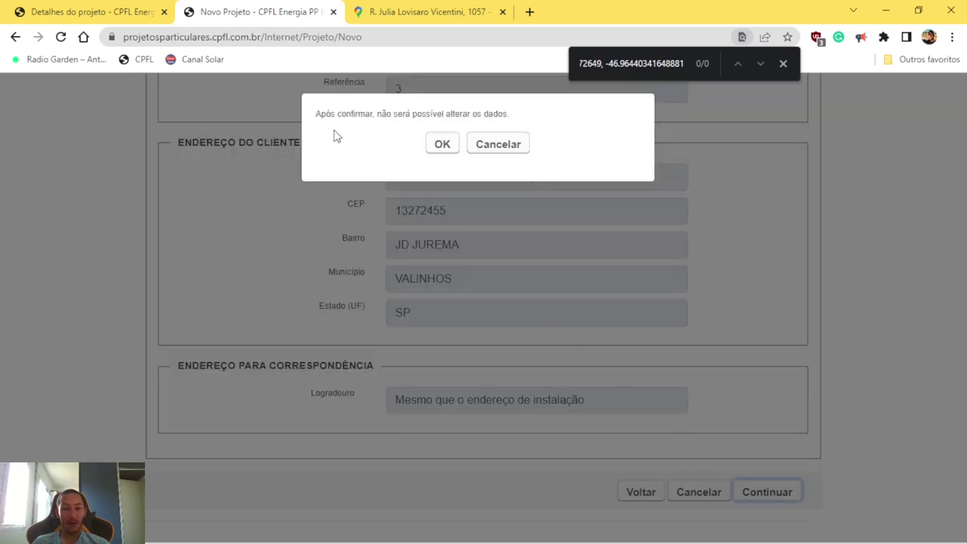
pyautogui.click(444, 145)
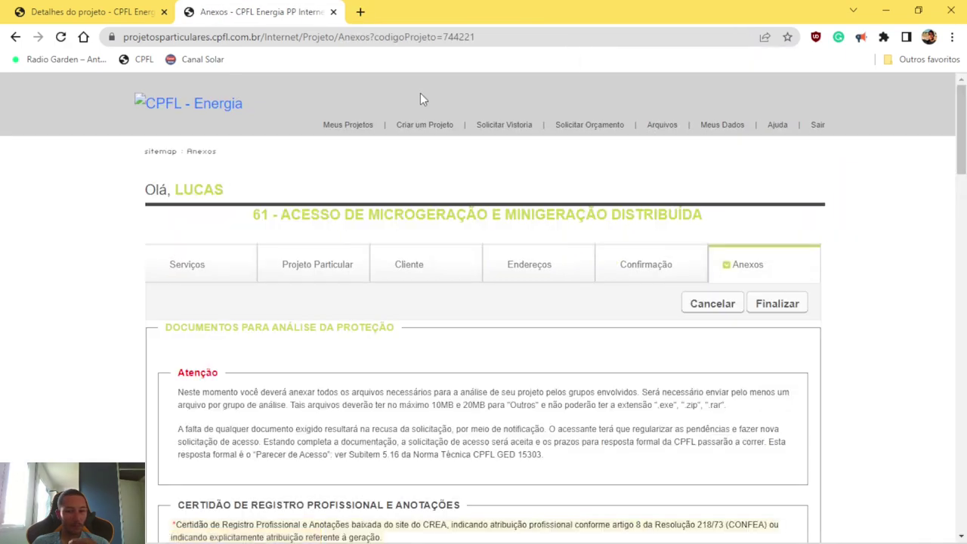
# Step: Look over the Anexos document list, then return to Meus Projetos
pyautogui.scroll(-2, 420, 93)
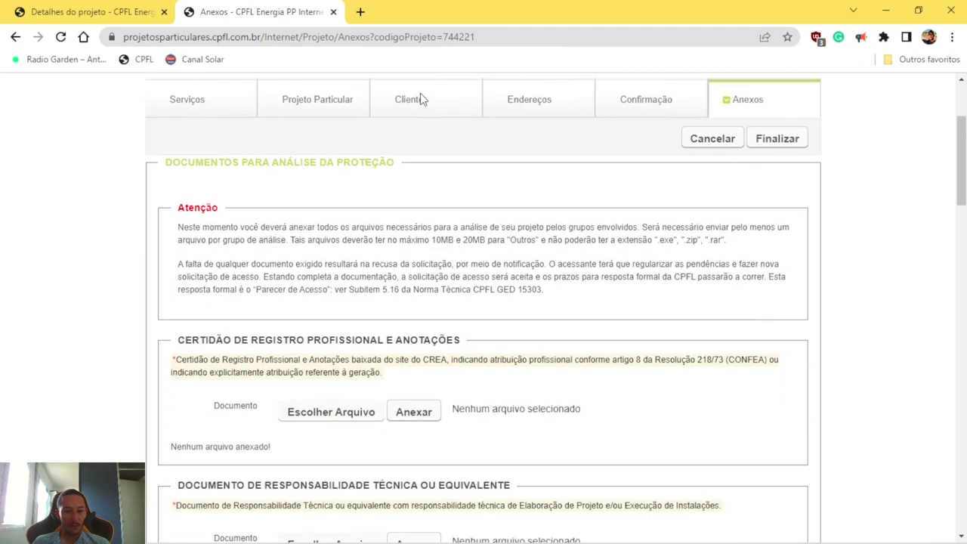
pyautogui.scroll(1, 420, 99)
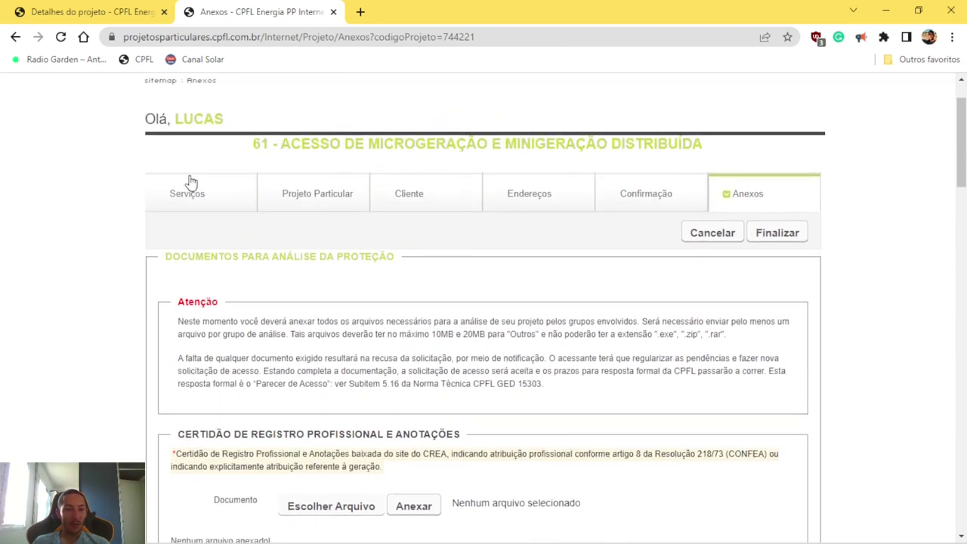
pyautogui.scroll(1, 191, 186)
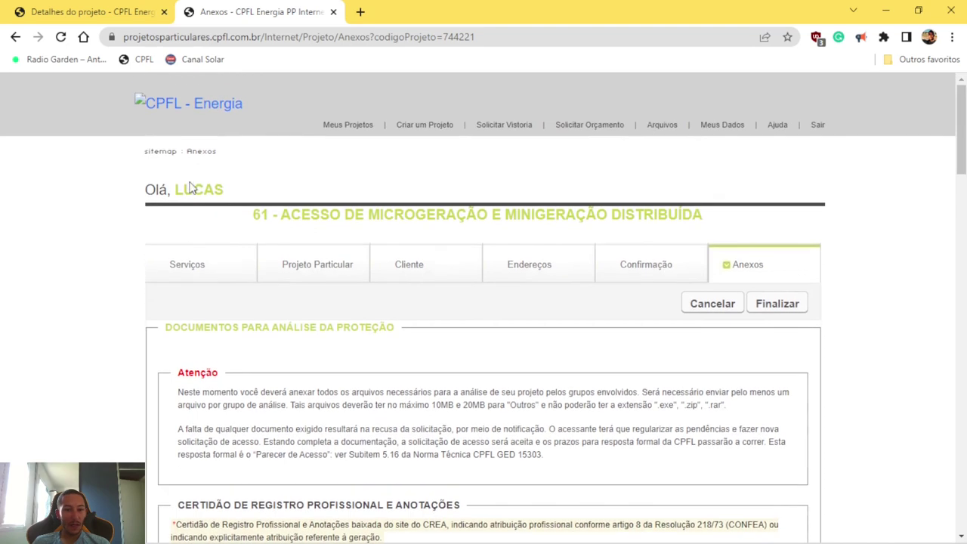
pyautogui.click(338, 130)
# Step: Open the Projetos incompletos list and open the 5KW project dated 18/08/2022
pyautogui.click(478, 246)
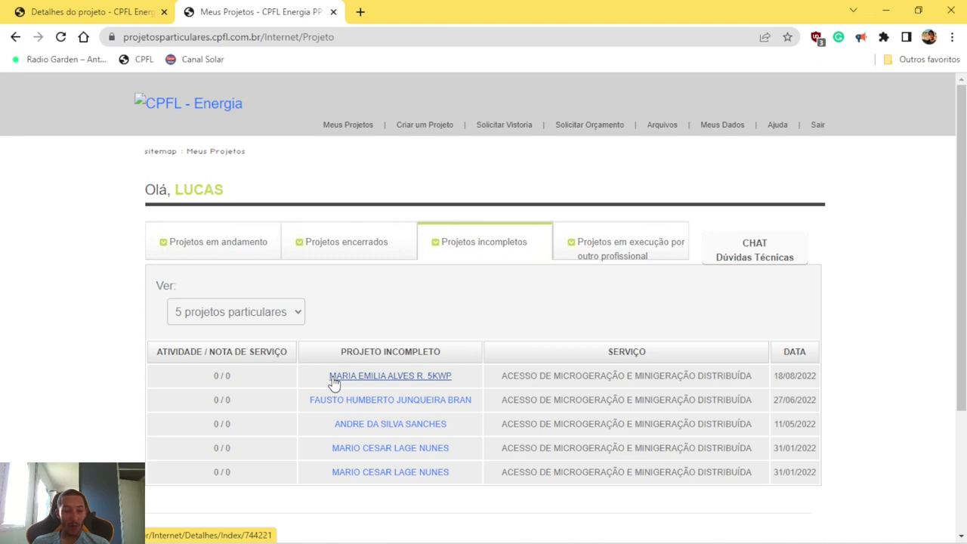
pyautogui.rightClick(442, 385)
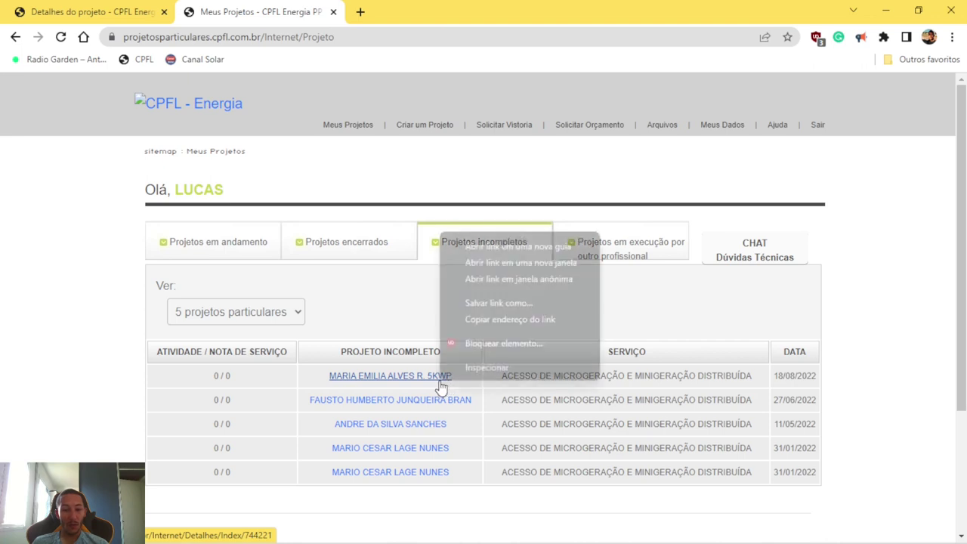
pyautogui.click(418, 383)
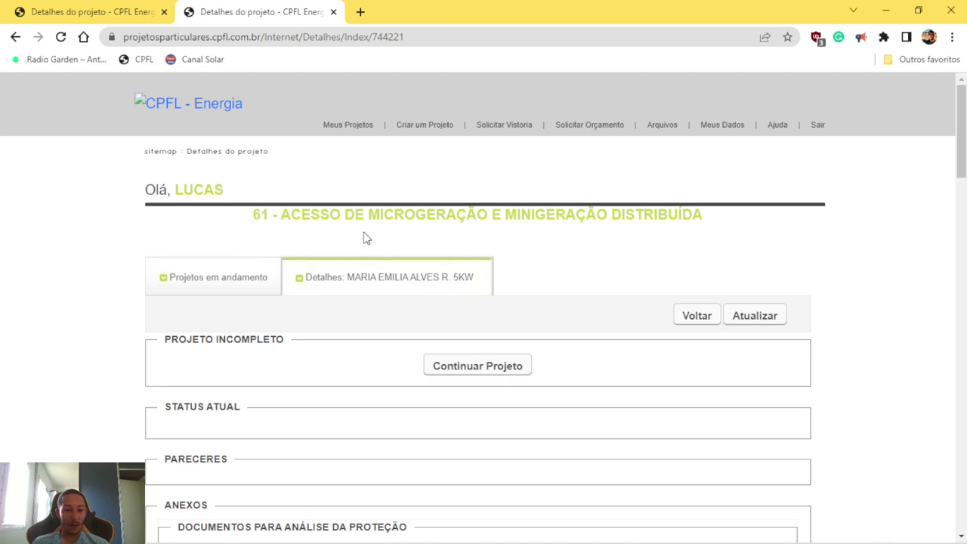
pyautogui.scroll(-1, 330, 234)
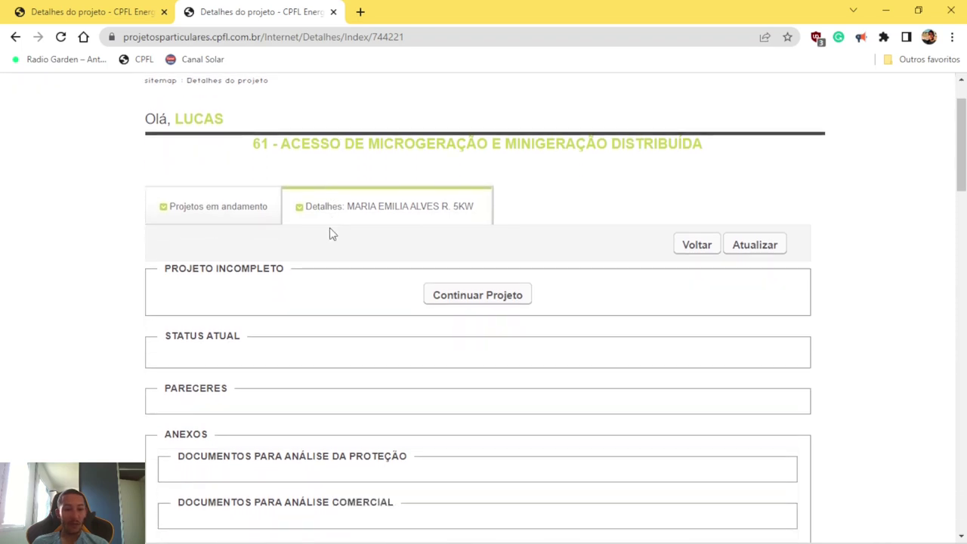
# Step: Resume the project via Continuar Projeto and highlight the Certidão de Registro heading on the Anexos page
pyautogui.click(474, 304)
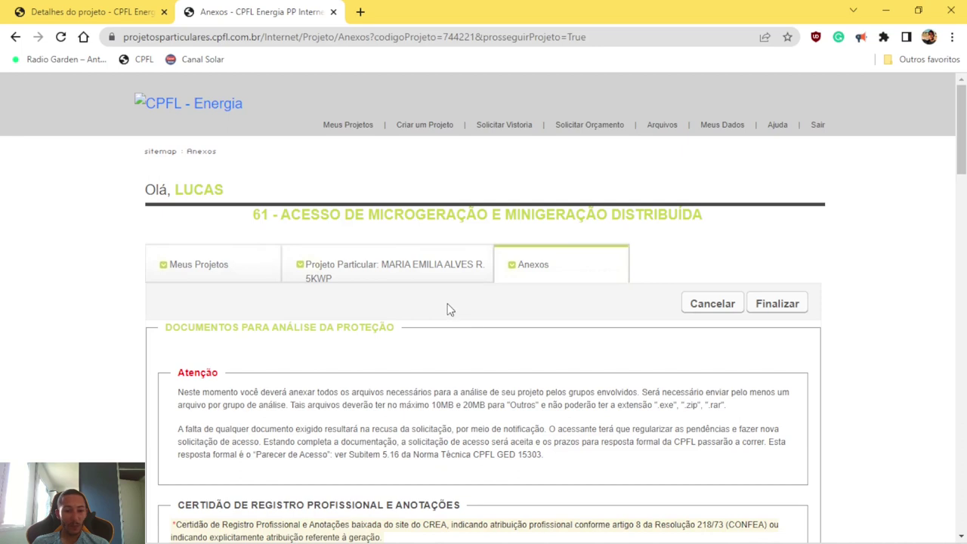
pyautogui.scroll(-2, 448, 303)
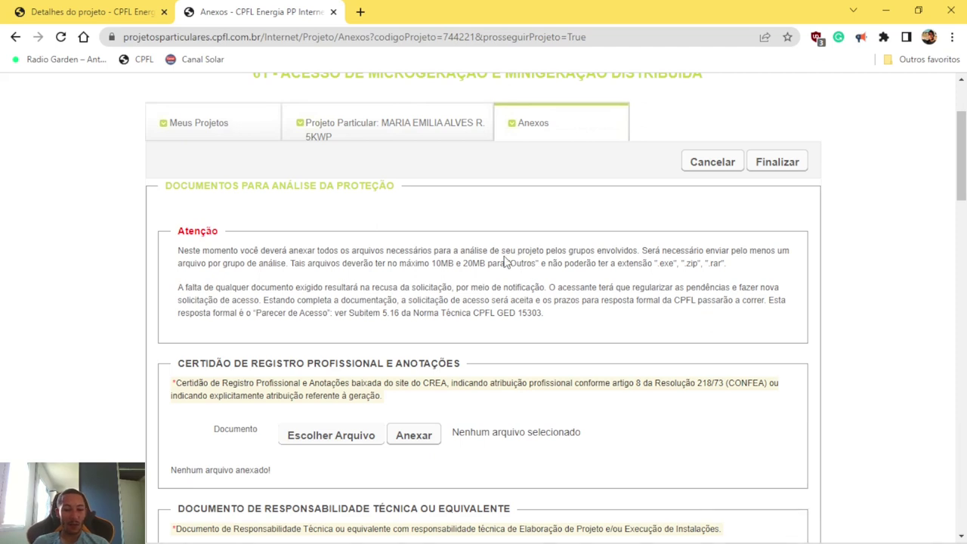
pyautogui.scroll(-2, 426, 282)
pyautogui.moveTo(283, 270); pyautogui.dragTo(469, 269)
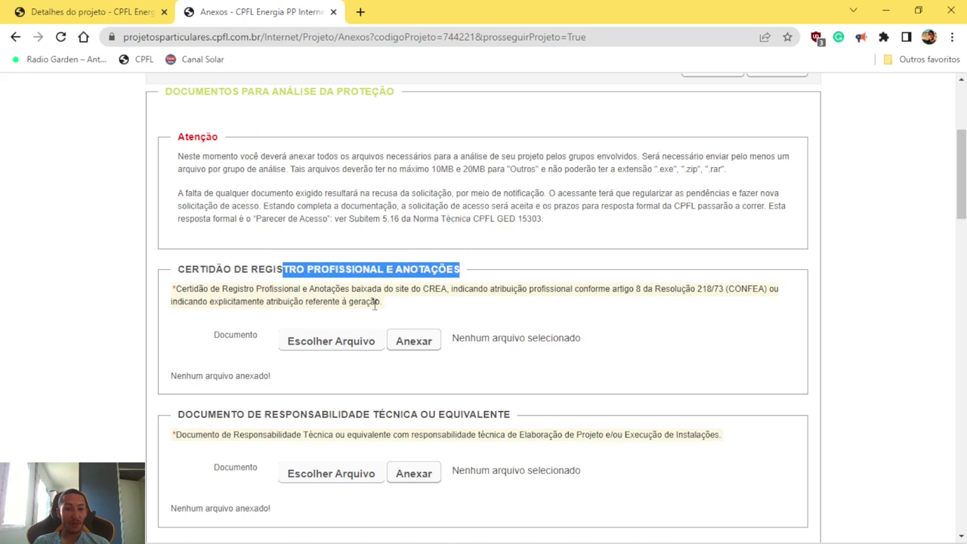